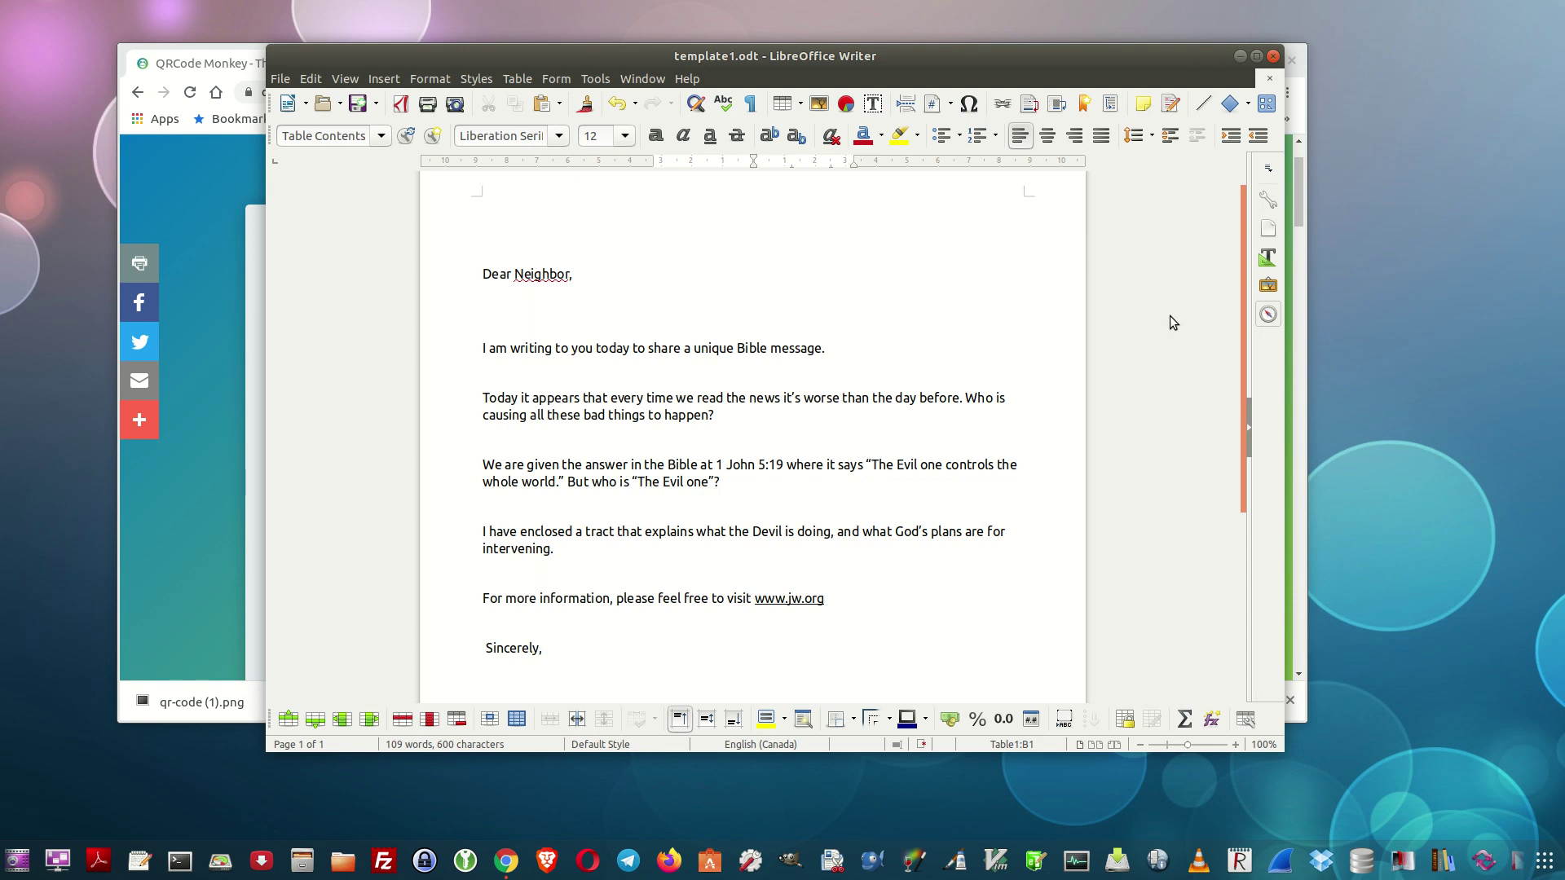
scroll(1170, 316, down, 1)
scroll(1171, 317, down, 1)
scroll(1171, 316, down, 2)
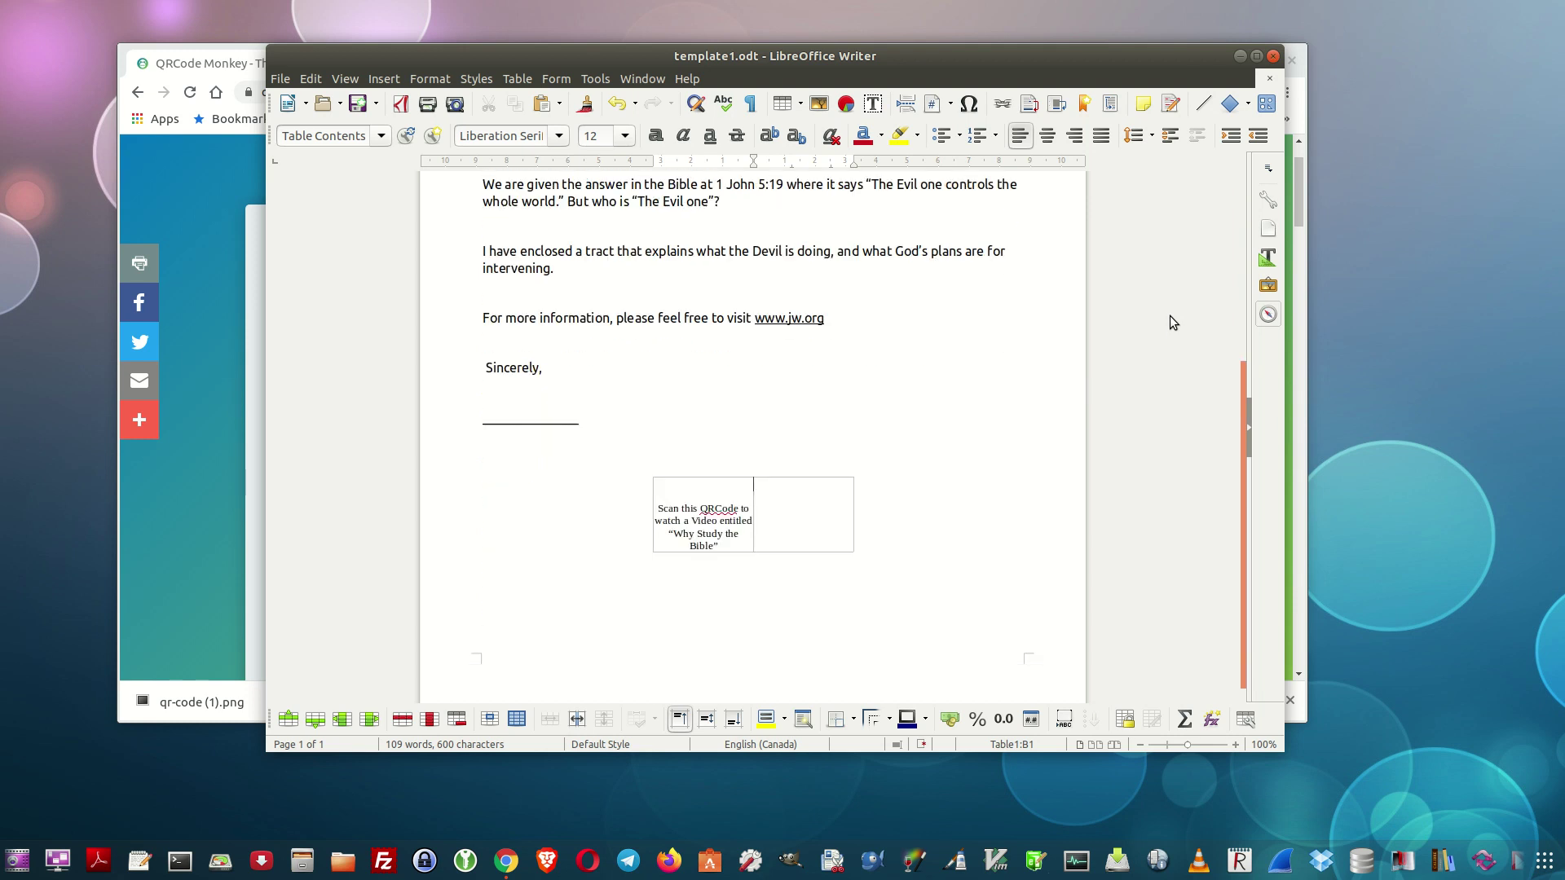
scroll(1171, 317, down, 1)
scroll(1171, 315, up, 5)
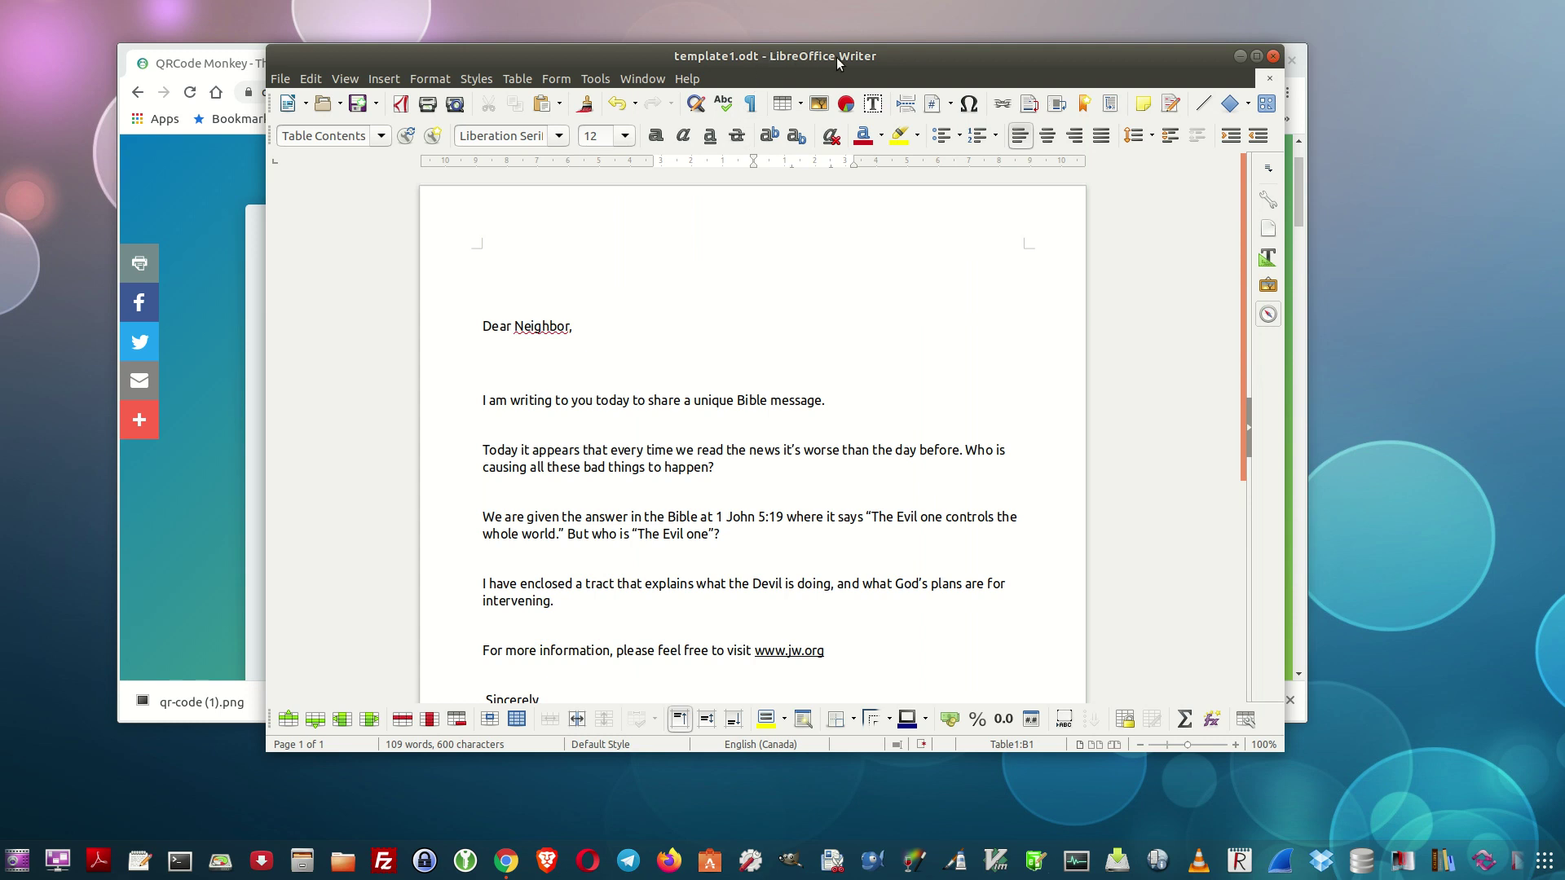
scroll(893, 255, down, 3)
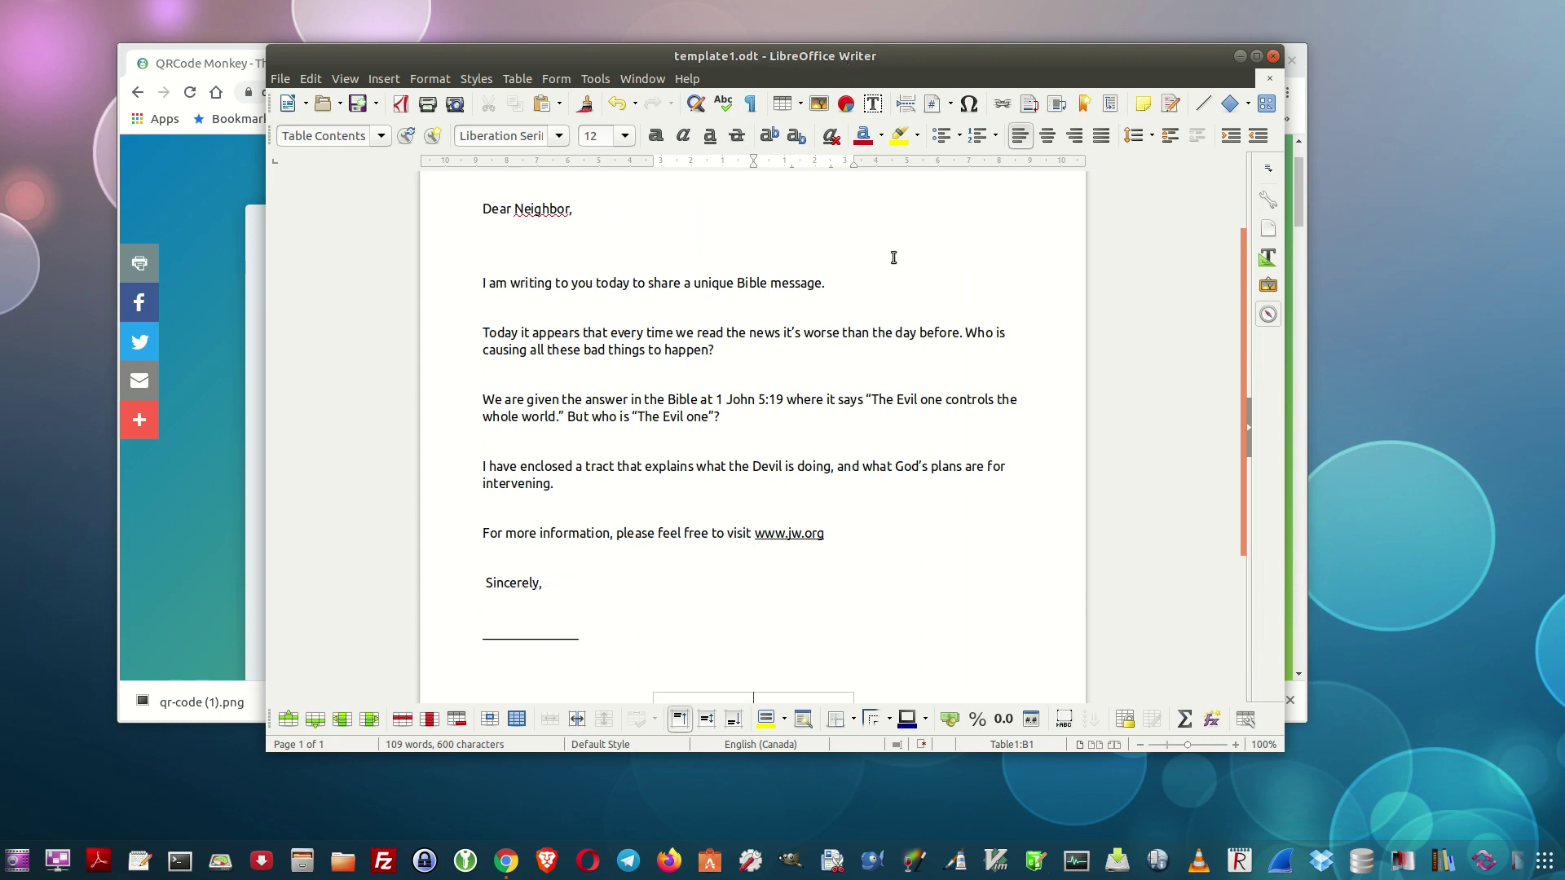
scroll(892, 255, down, 1)
scroll(894, 256, up, 2)
scroll(893, 255, up, 1)
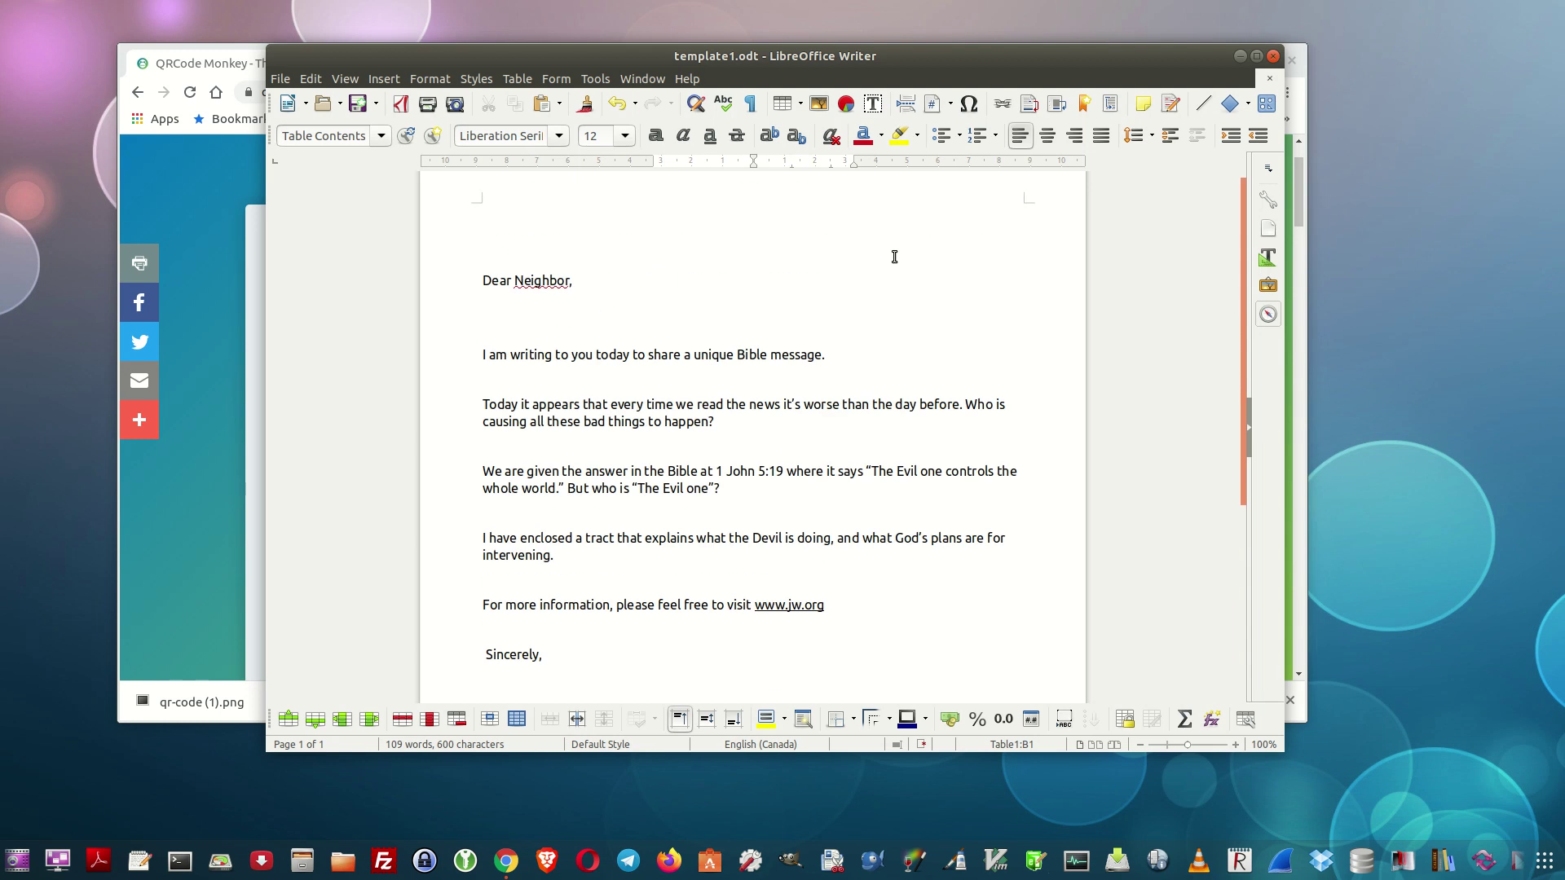
scroll(894, 256, down, 1)
scroll(893, 256, down, 2)
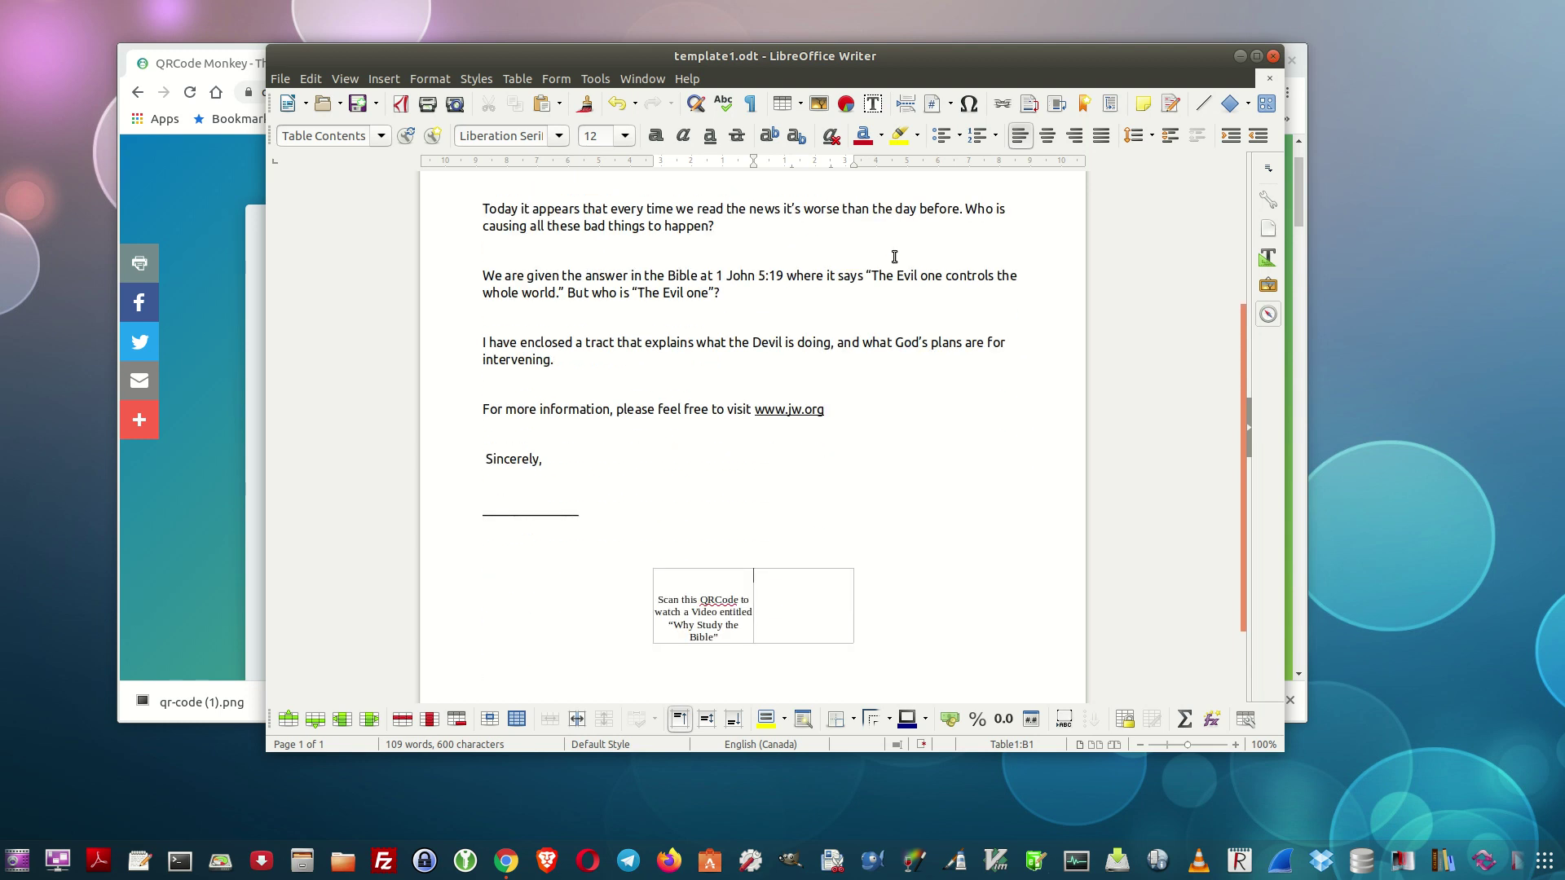
scroll(893, 255, down, 1)
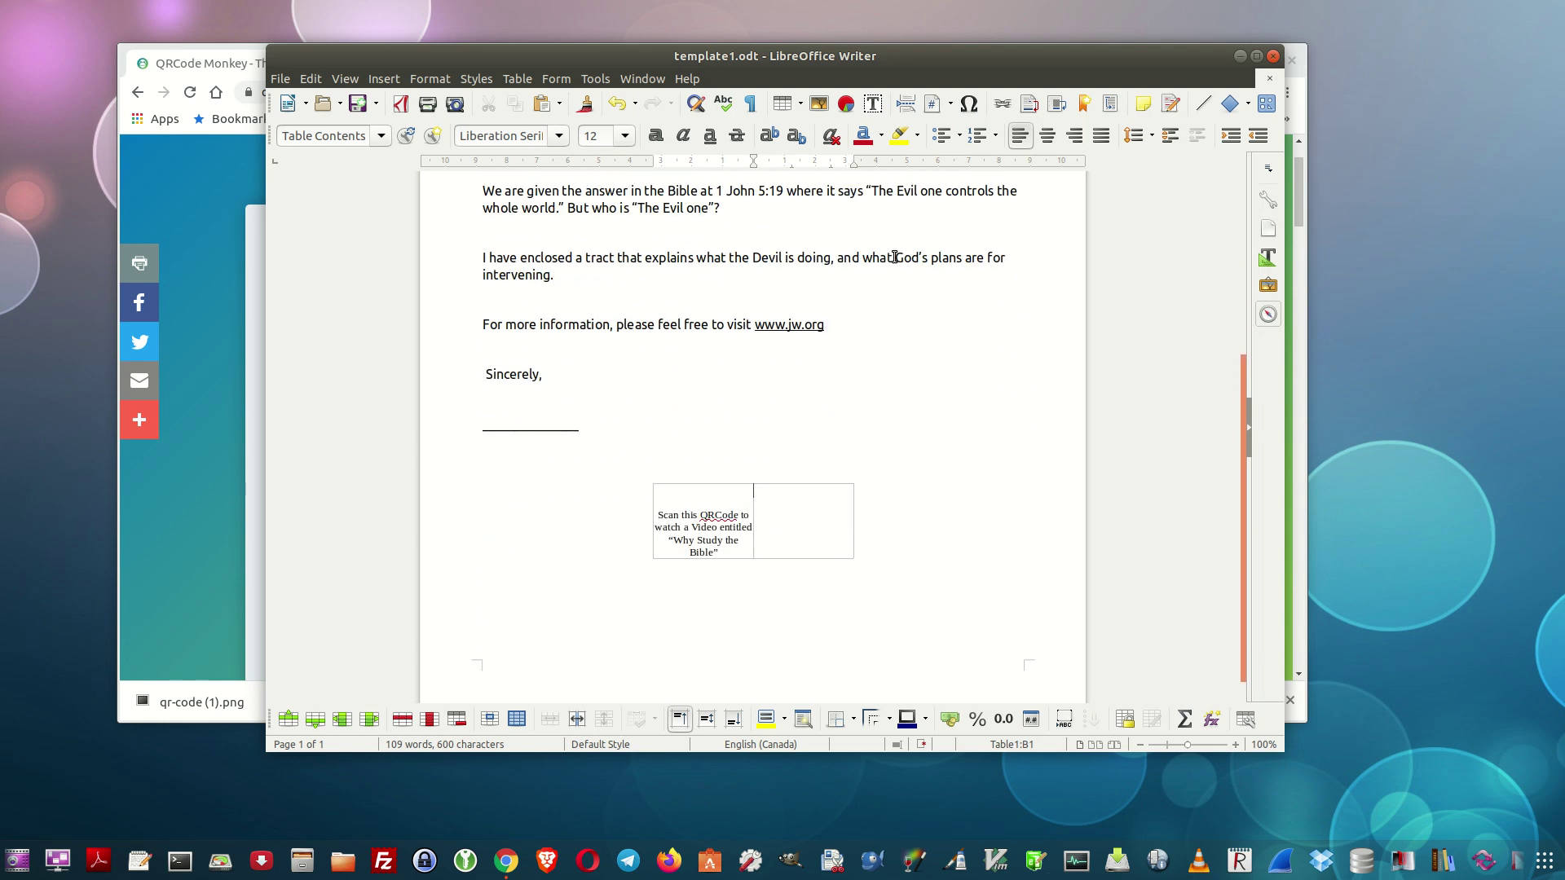
scroll(895, 256, up, 3)
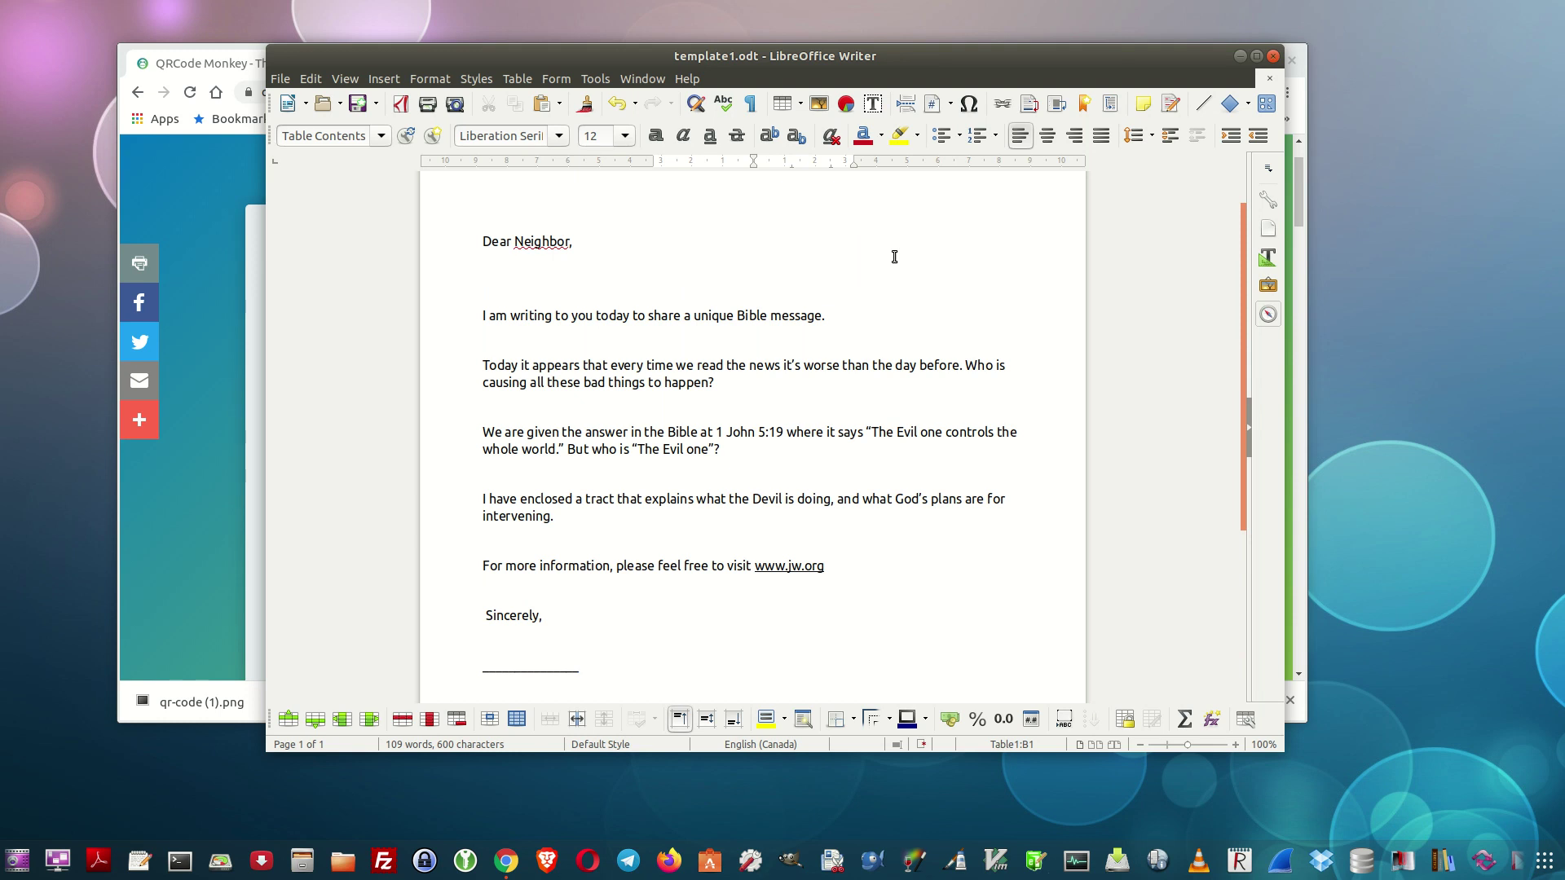
scroll(893, 256, down, 2)
scroll(894, 255, down, 2)
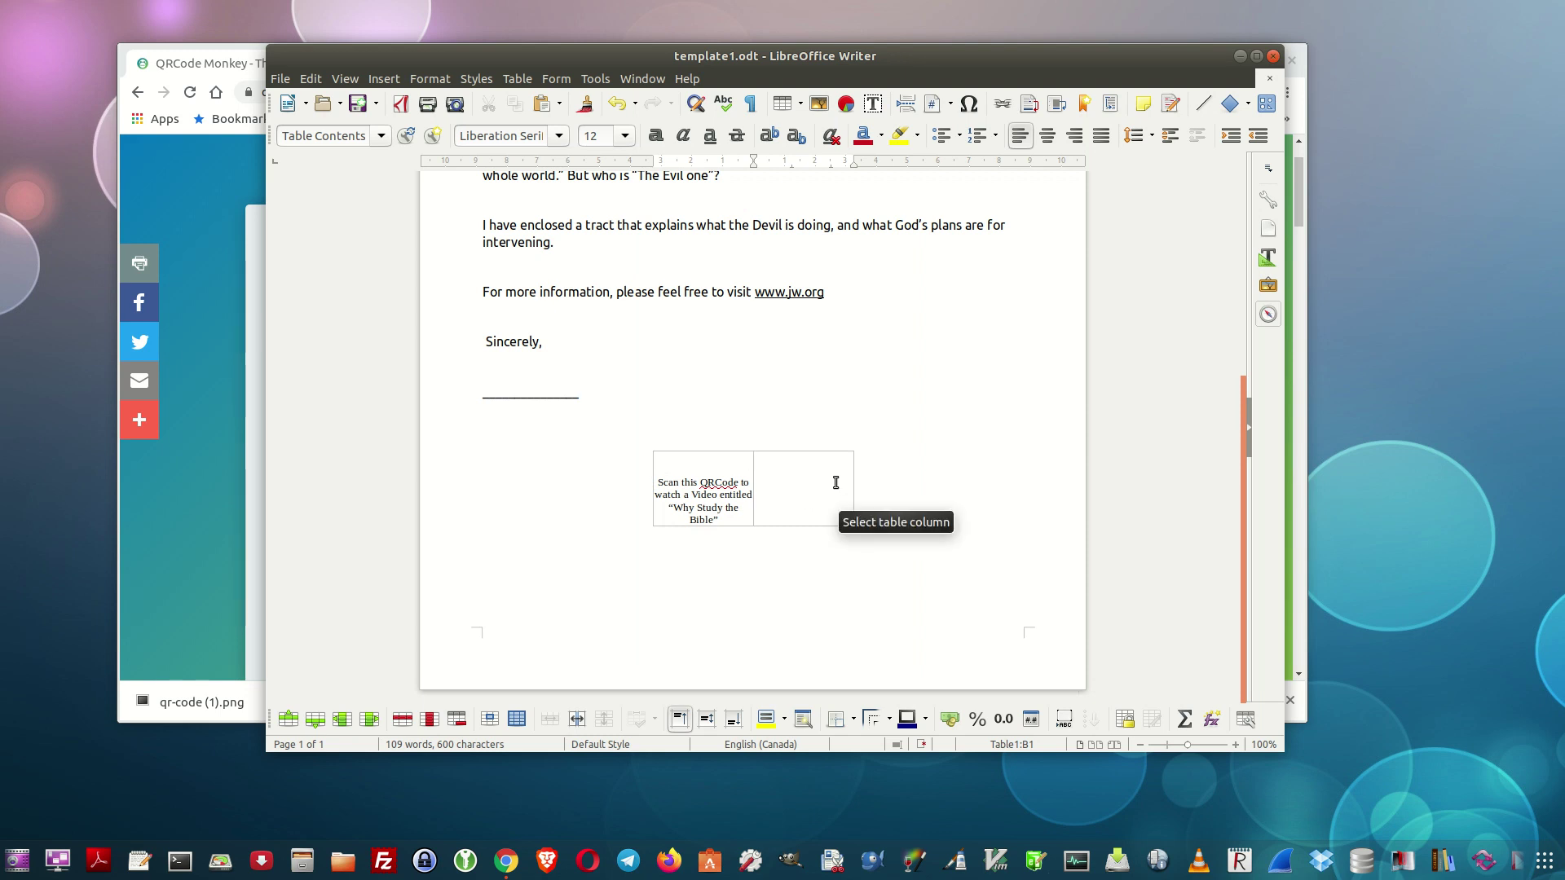
scroll(926, 422, up, 5)
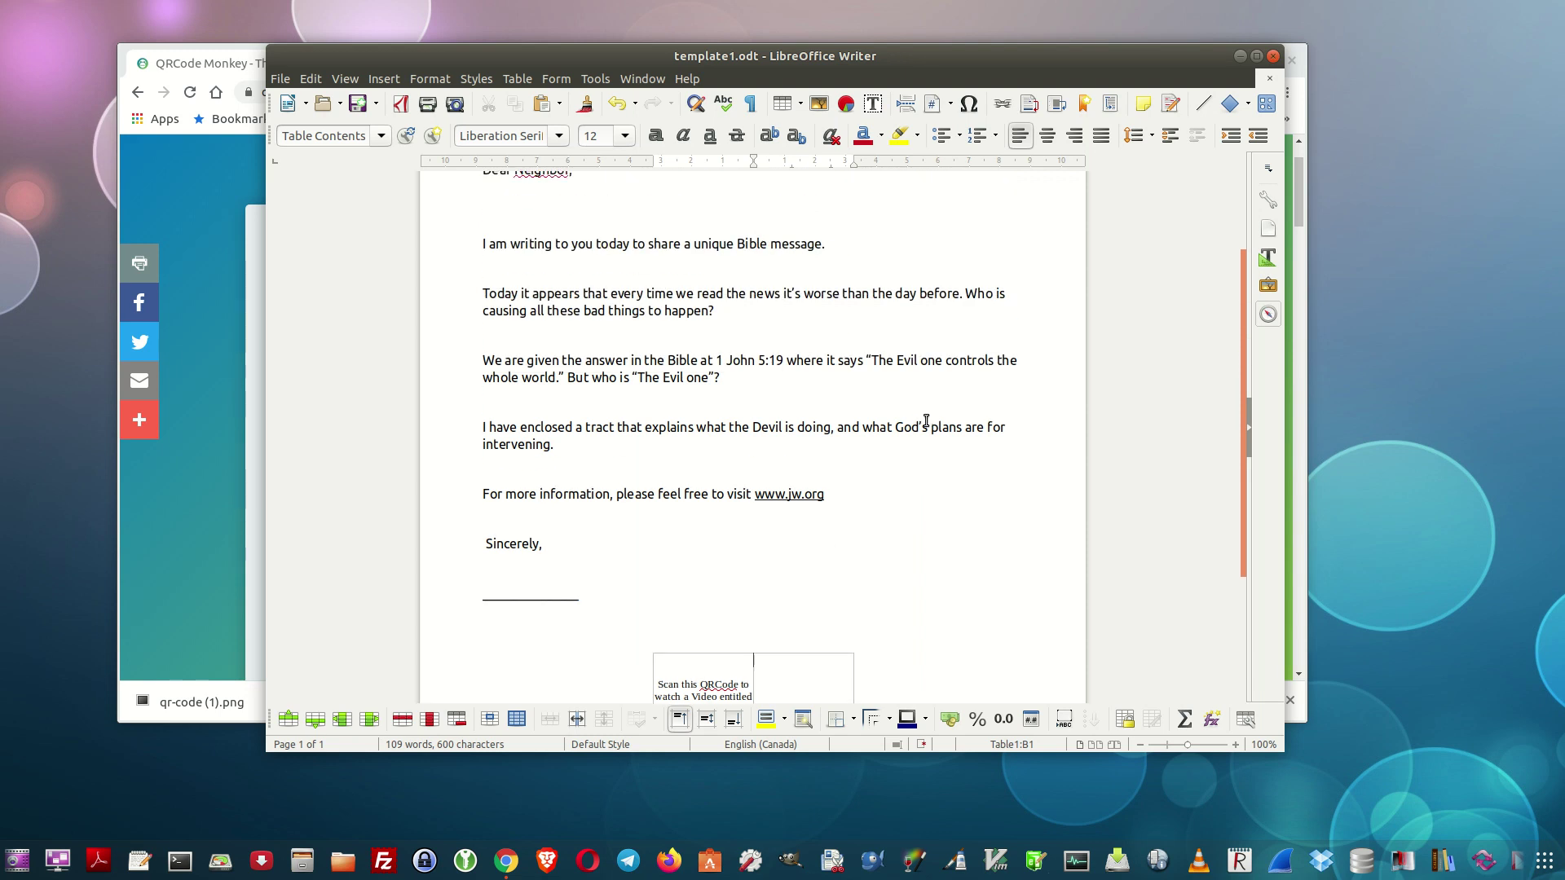
scroll(926, 419, up, 1)
scroll(927, 416, up, 1)
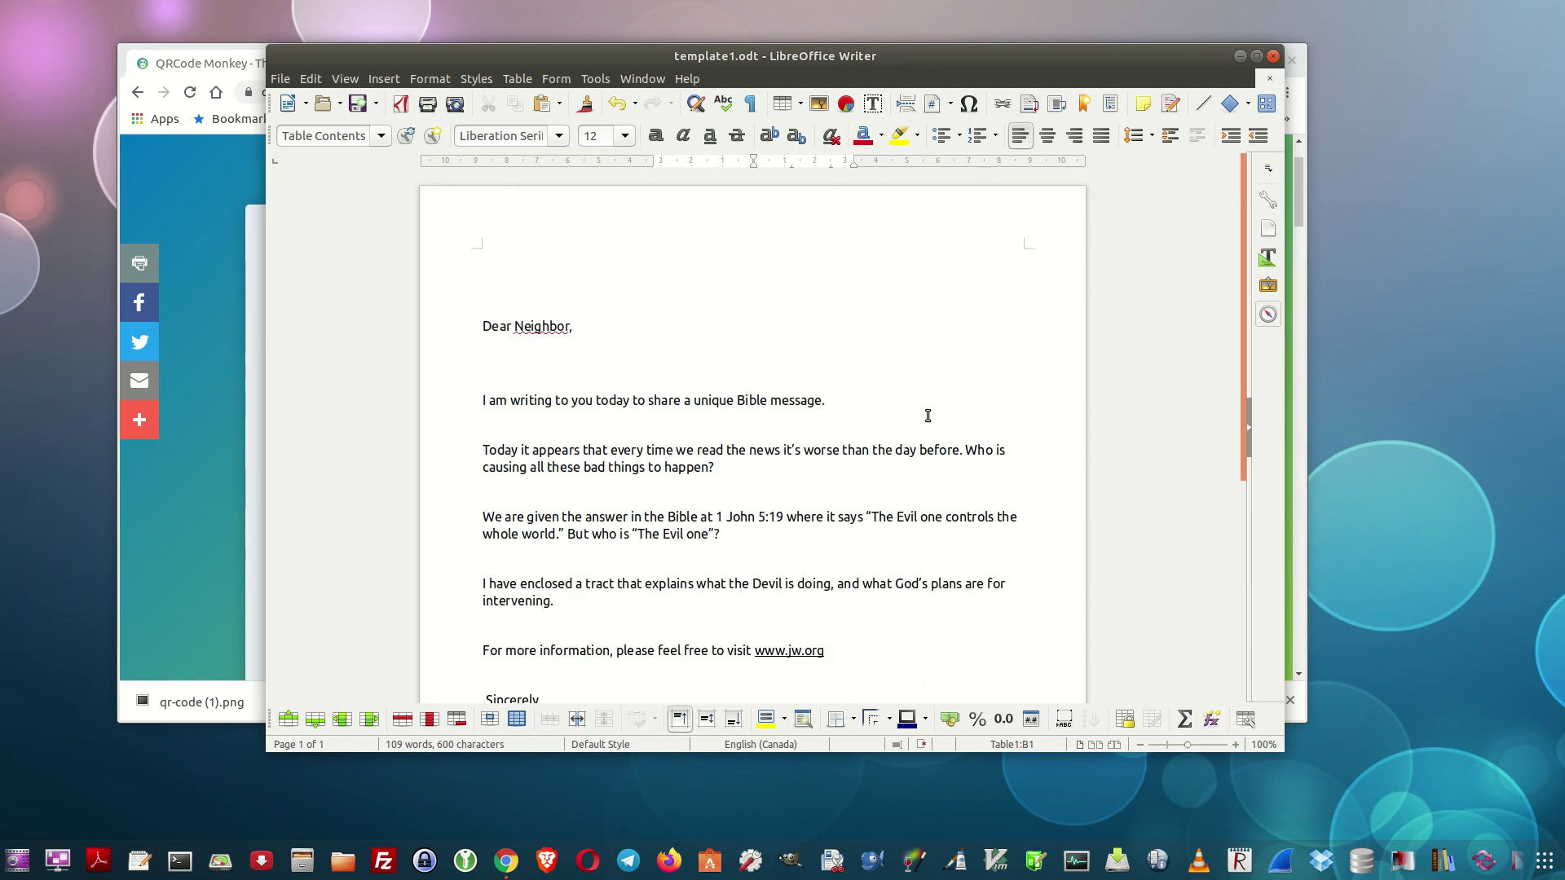
Step: Go to jw.org and search the site for 'why study the bible'
click(167, 206)
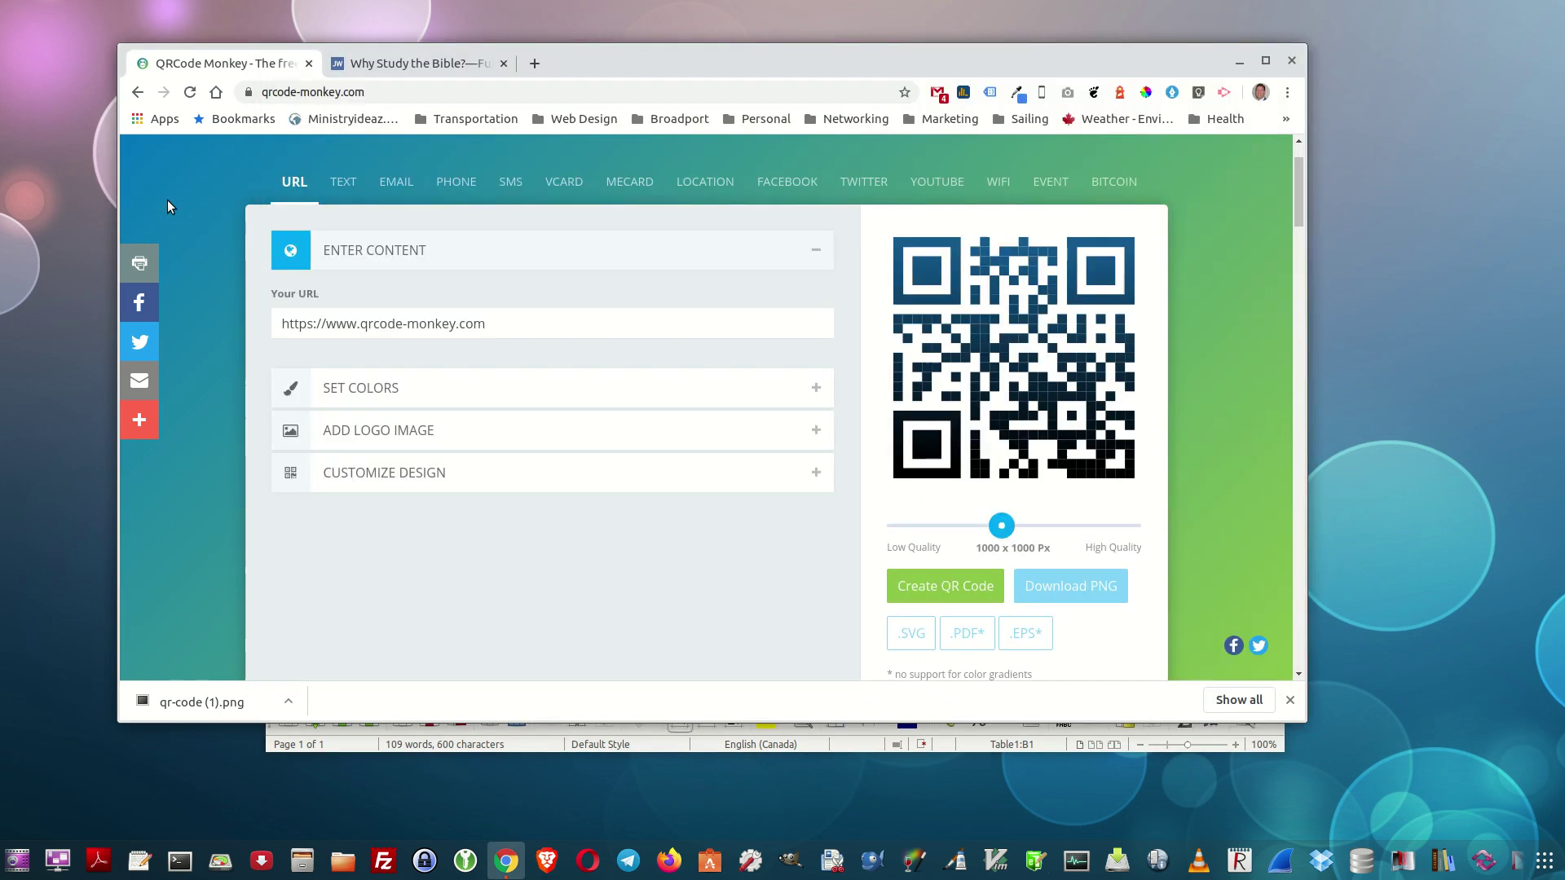
click(399, 67)
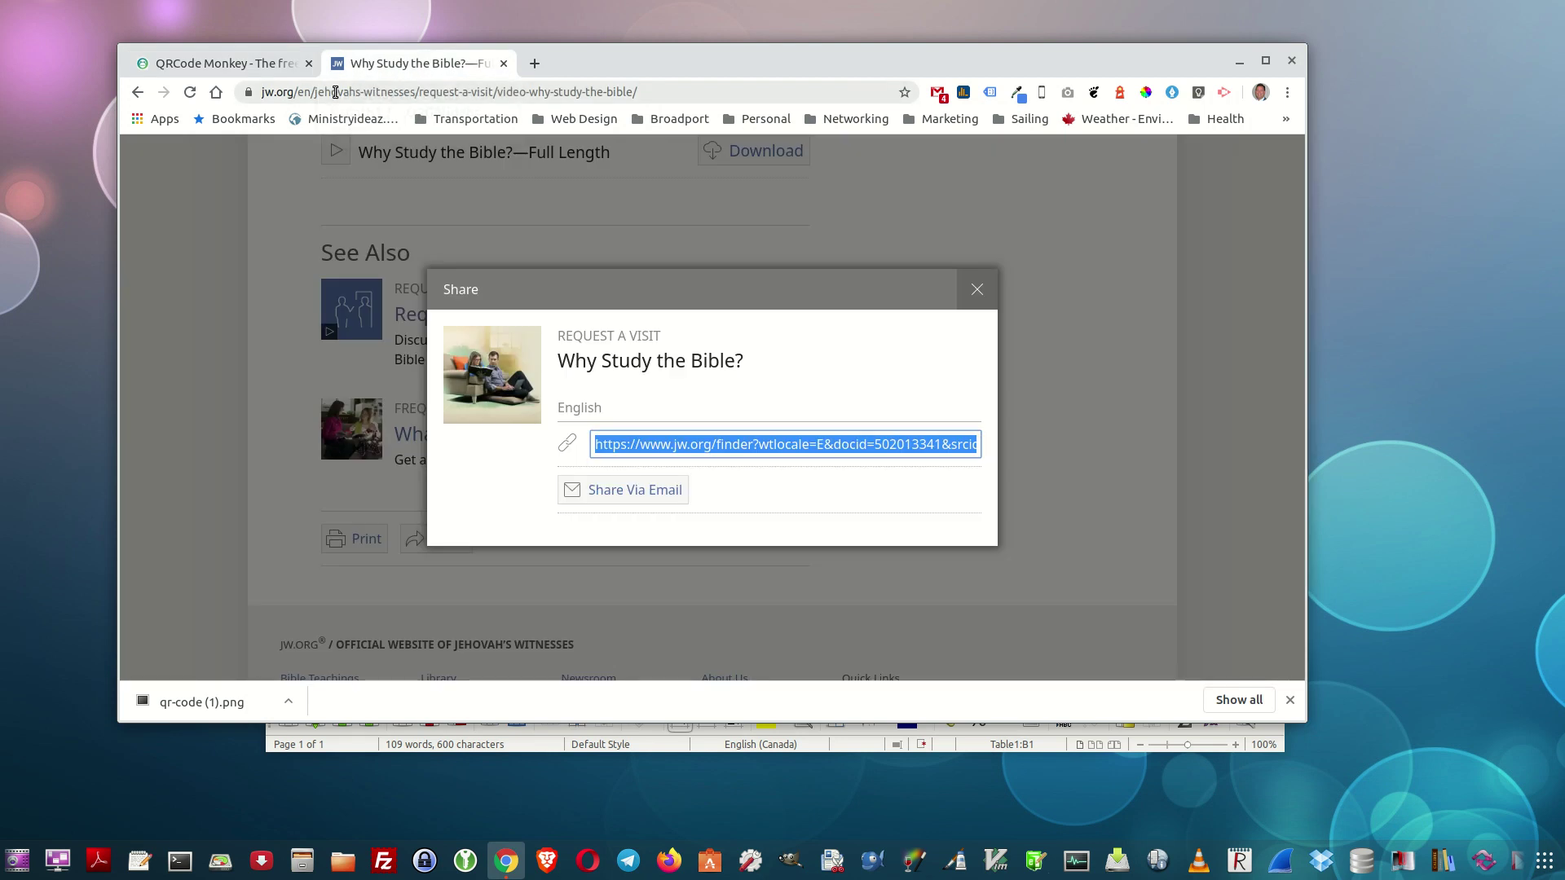
click(335, 91)
text(jw)
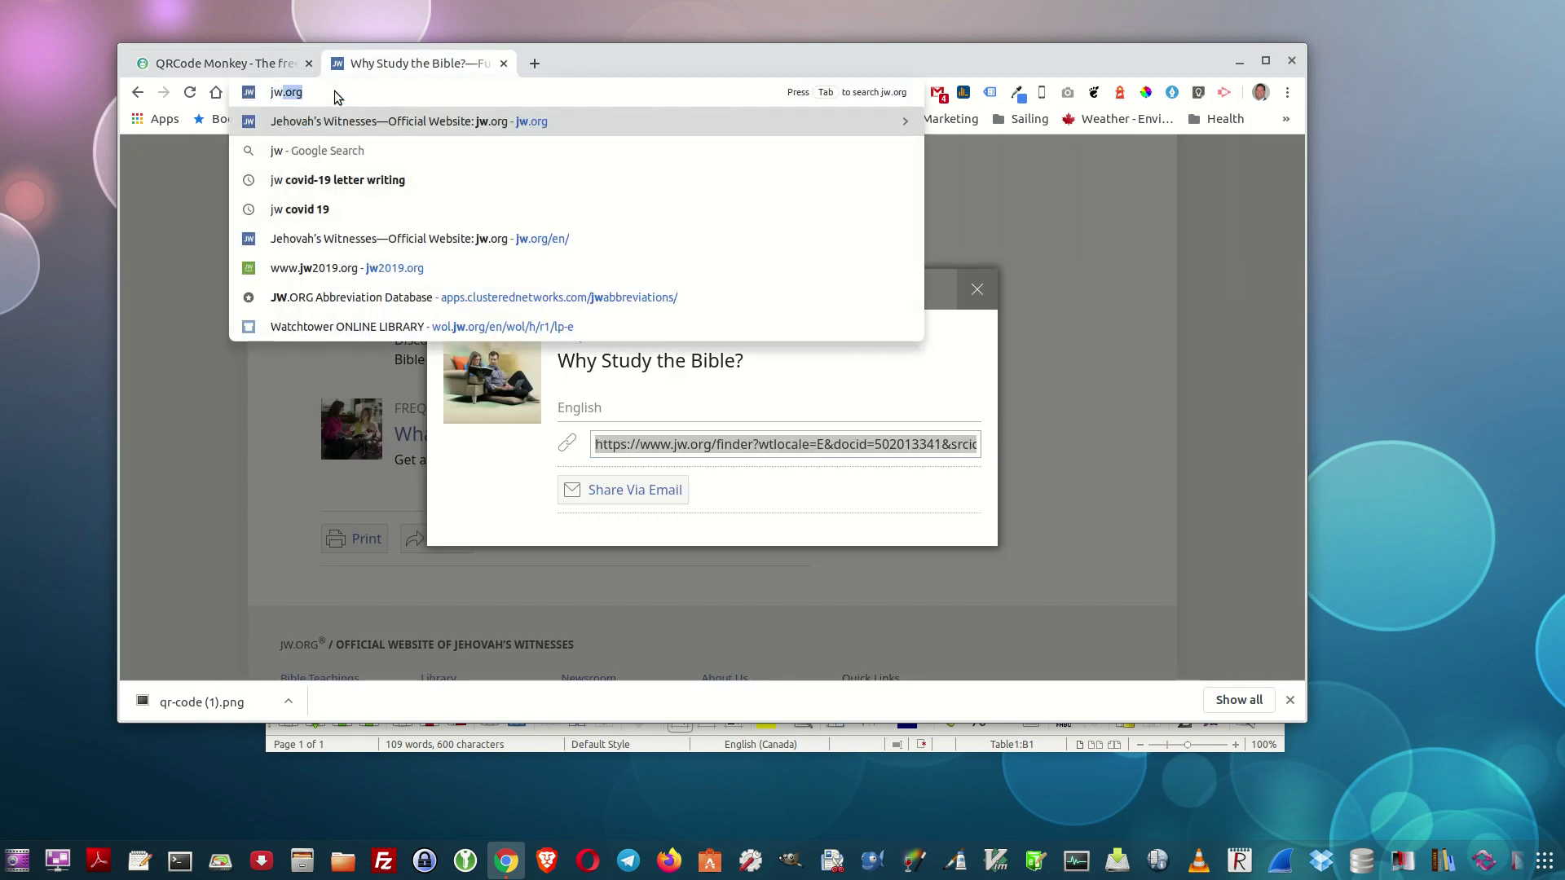
key(Return)
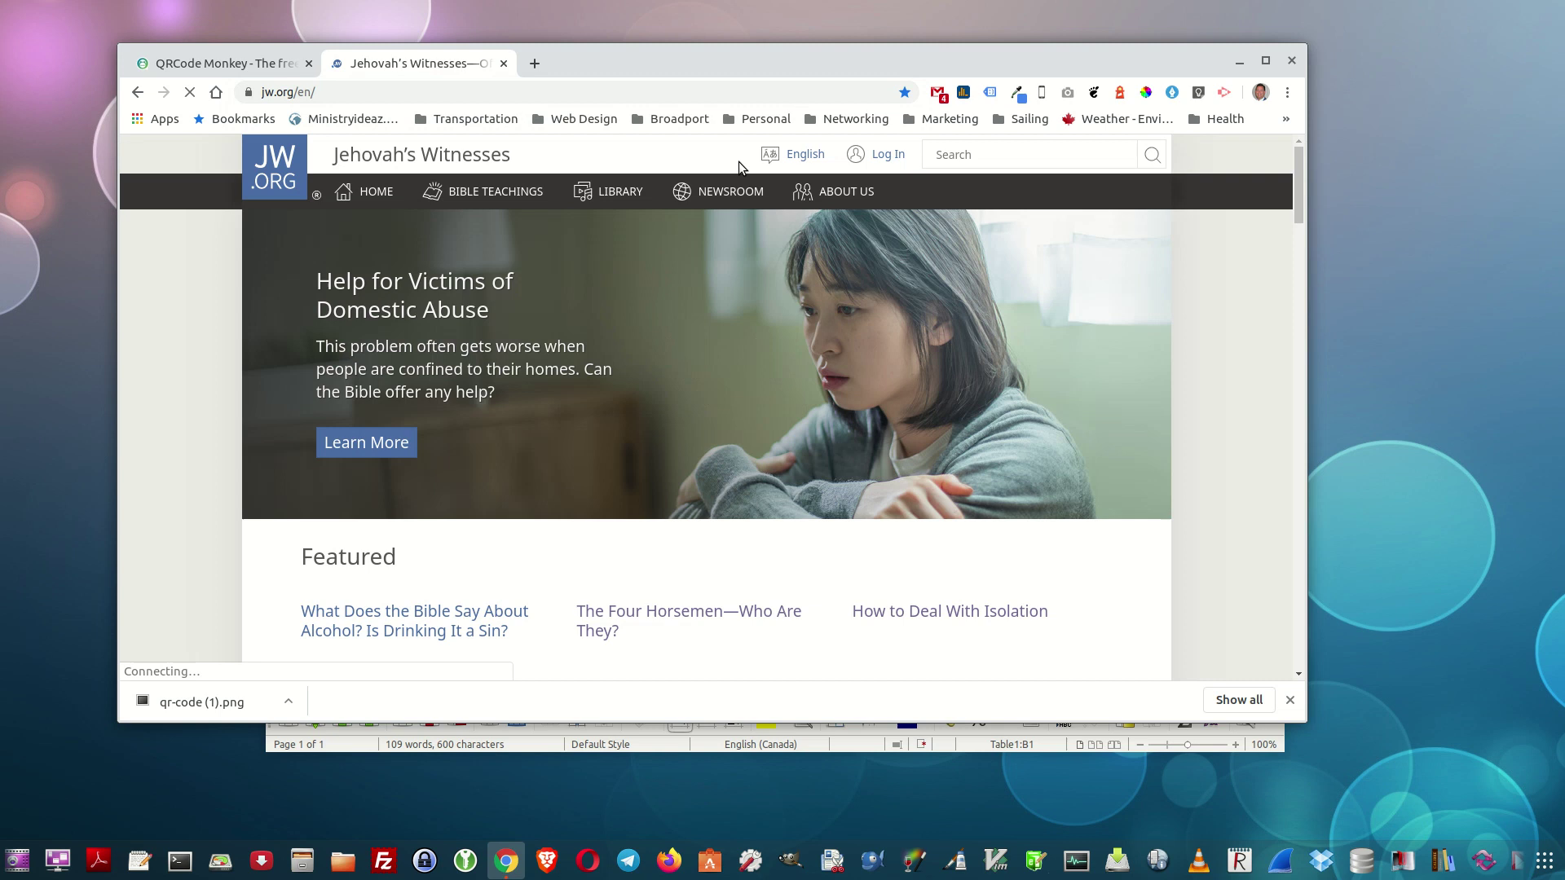
click(978, 154)
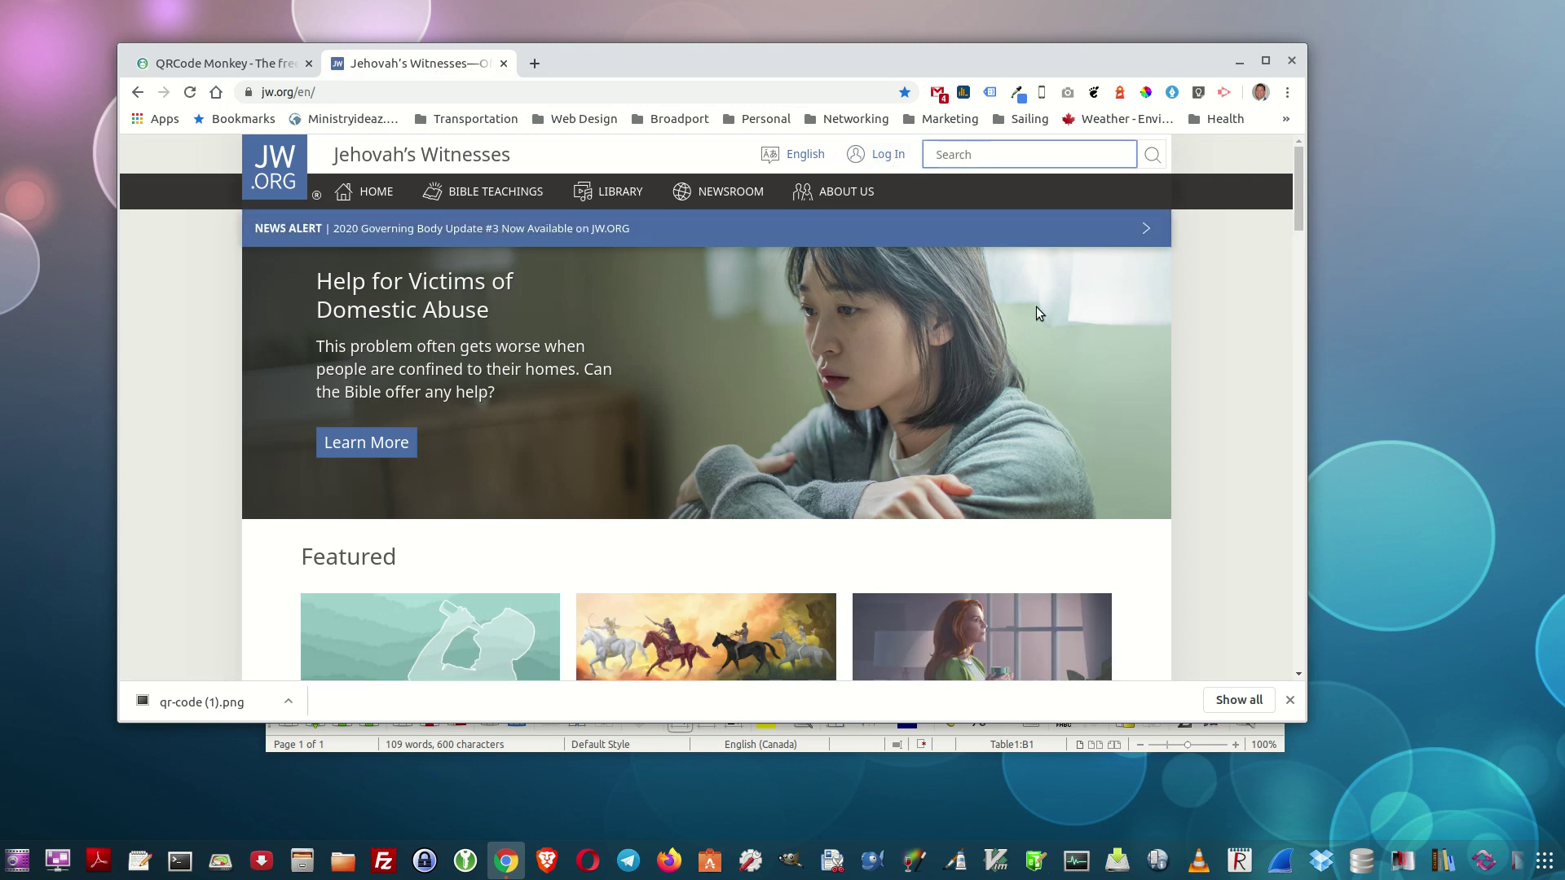
text(why )
text(study the)
text( bible)
key(Return)
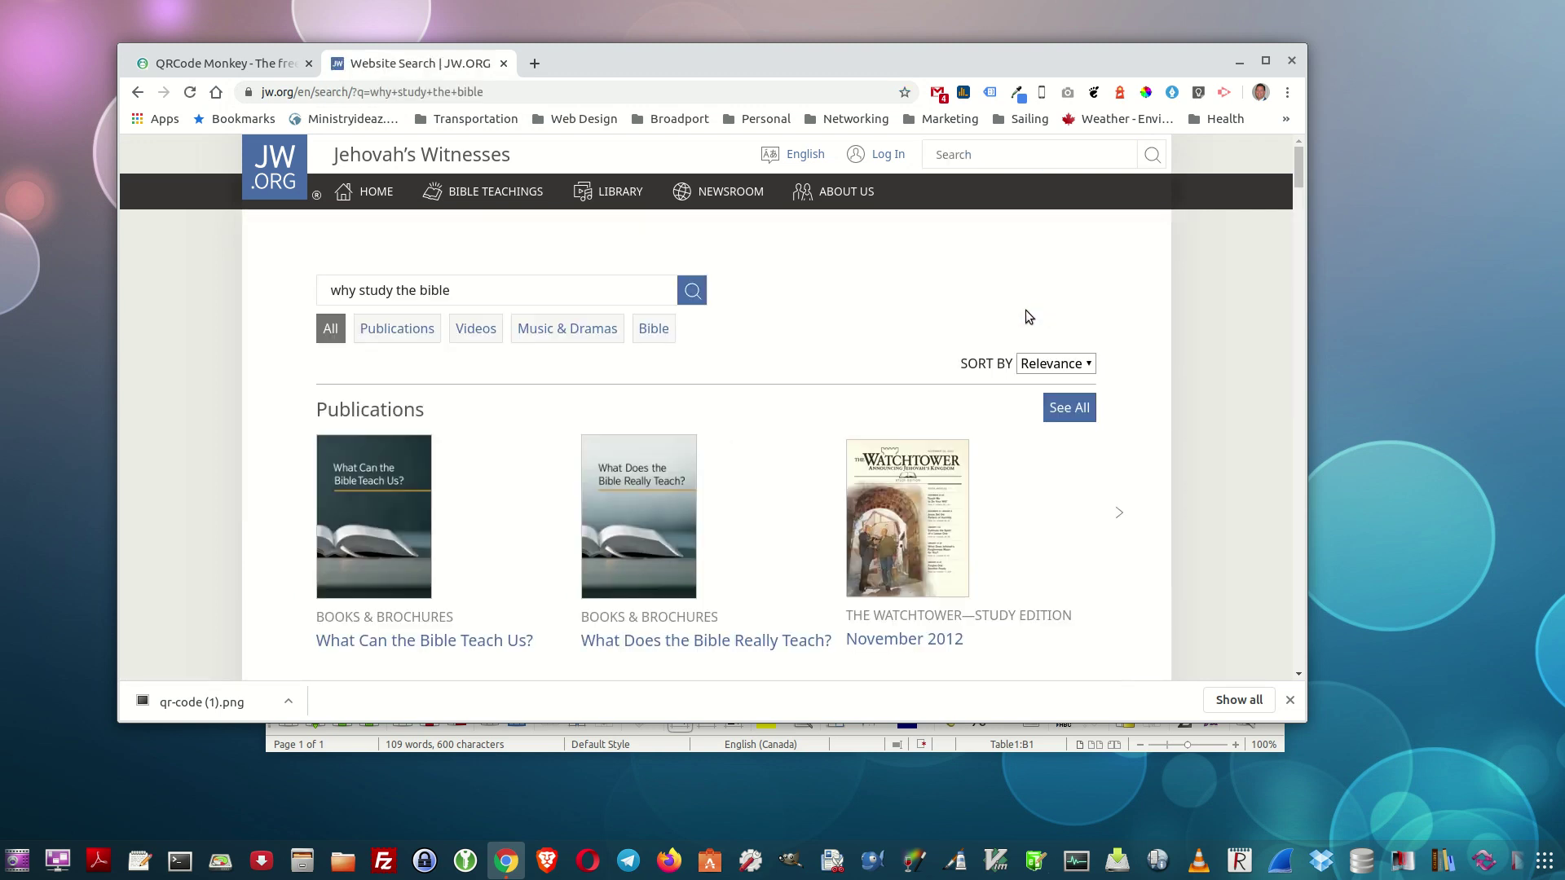
scroll(825, 386, down, 1)
scroll(825, 386, down, 3)
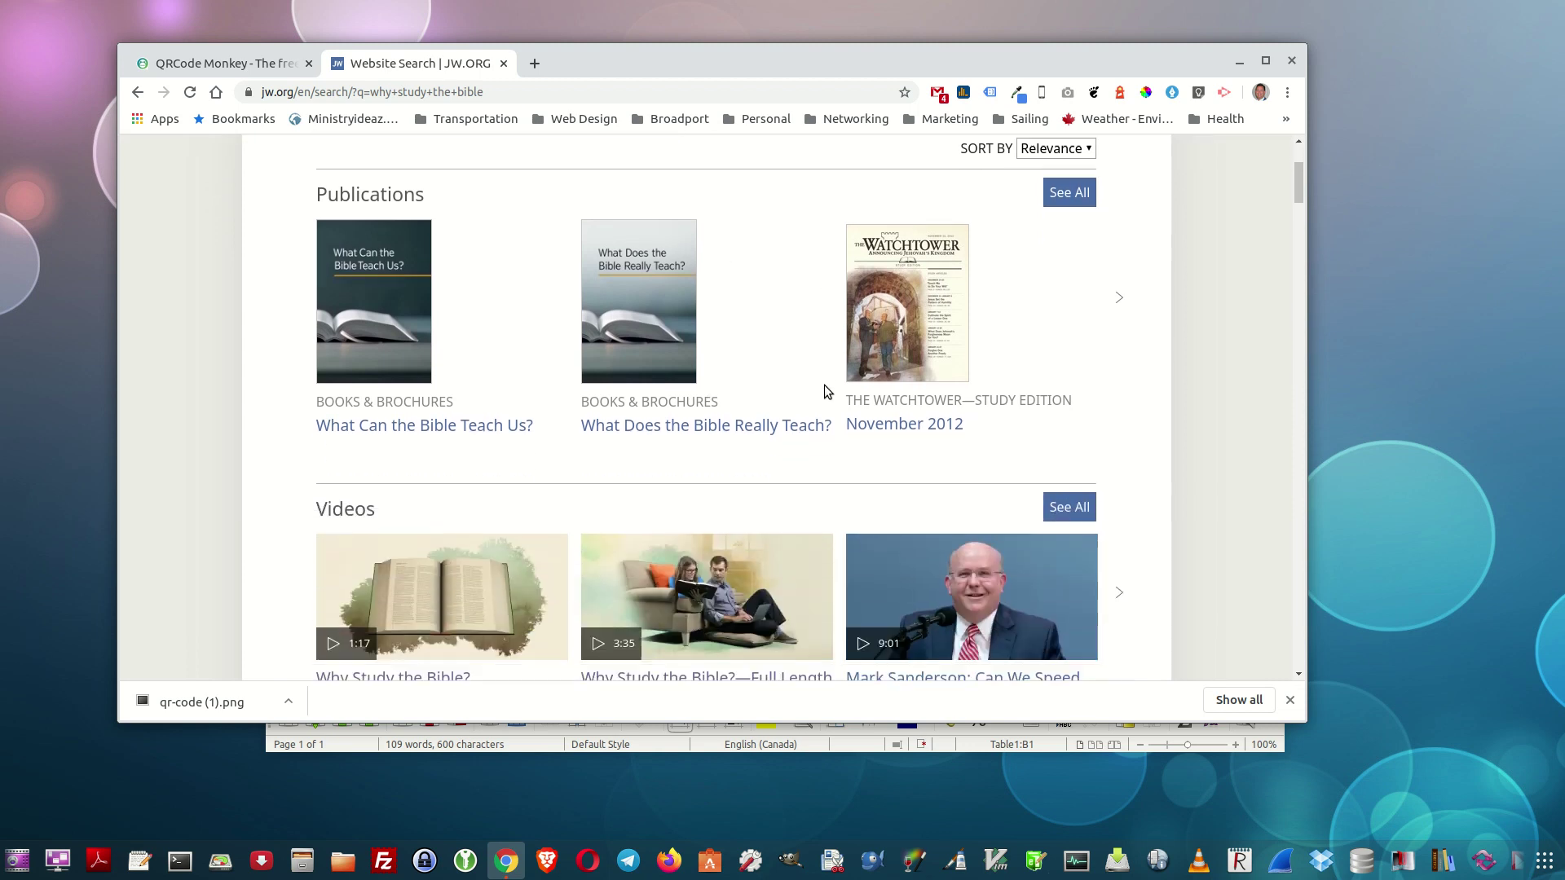
scroll(825, 387, down, 2)
scroll(828, 389, down, 2)
scroll(827, 389, down, 1)
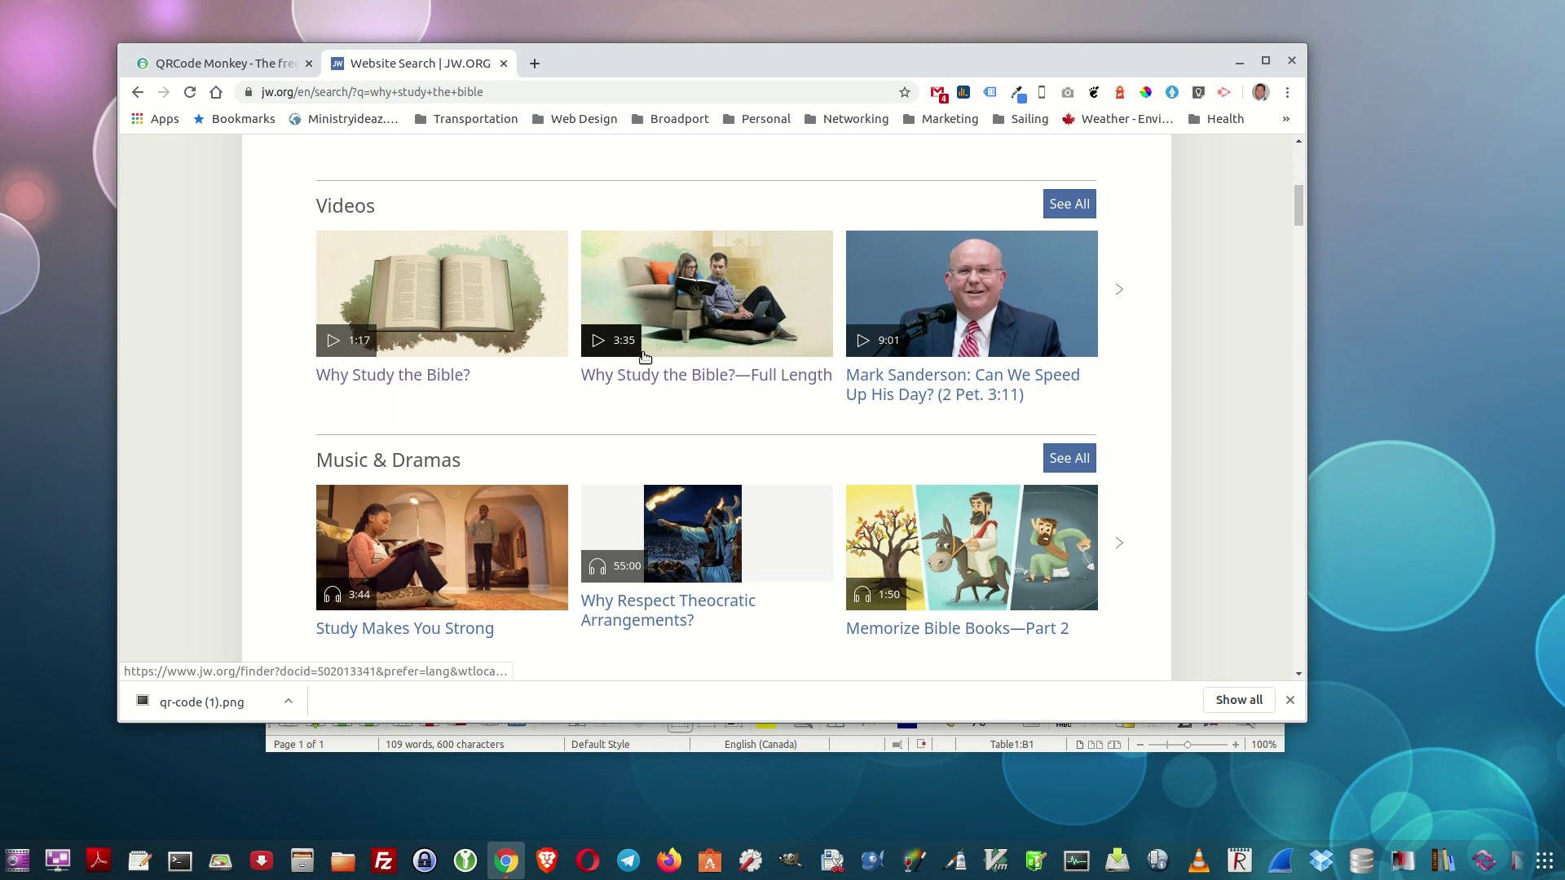
Step: Copy the share link of the Why Study the Bible?—Full Length video, then return to QRCode Monkey
click(743, 383)
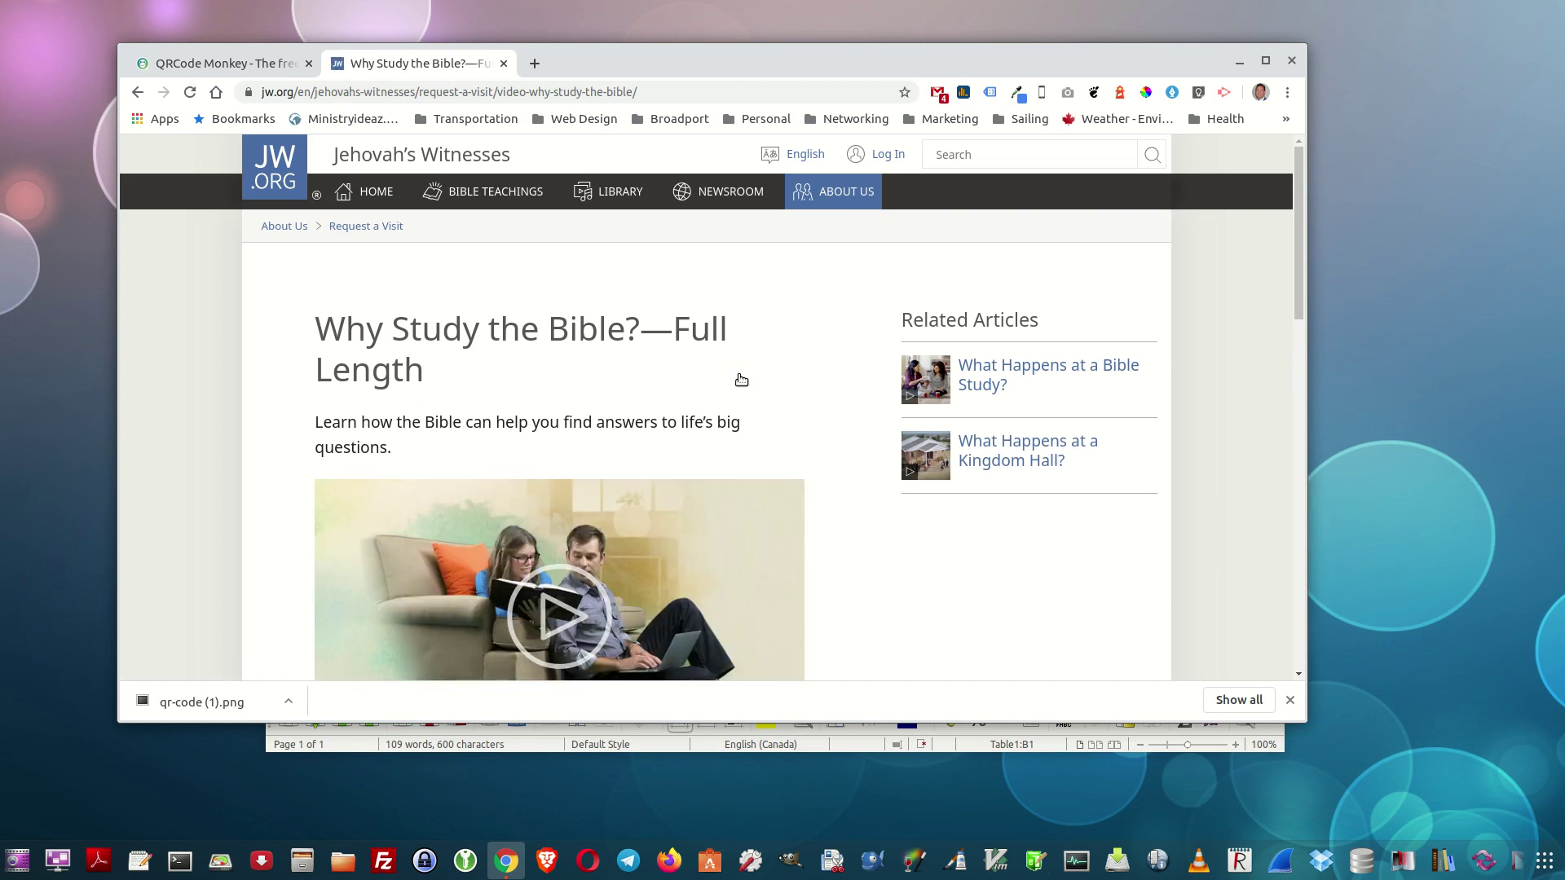
scroll(741, 379, down, 2)
scroll(740, 379, down, 2)
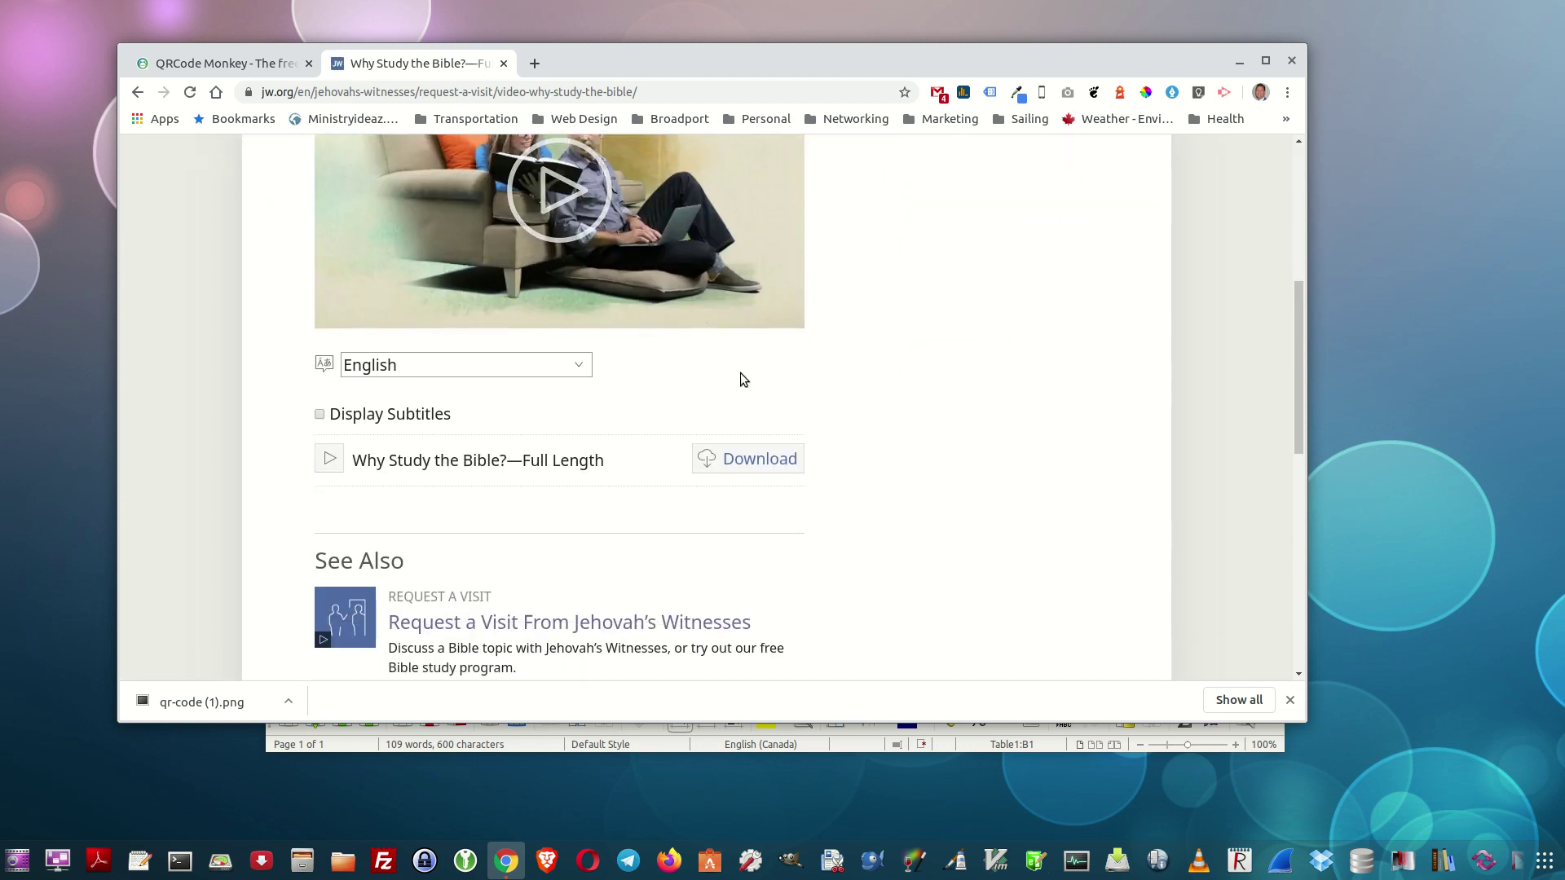
scroll(740, 379, up, 3)
scroll(740, 379, down, 3)
scroll(740, 379, down, 1)
scroll(740, 379, down, 1)
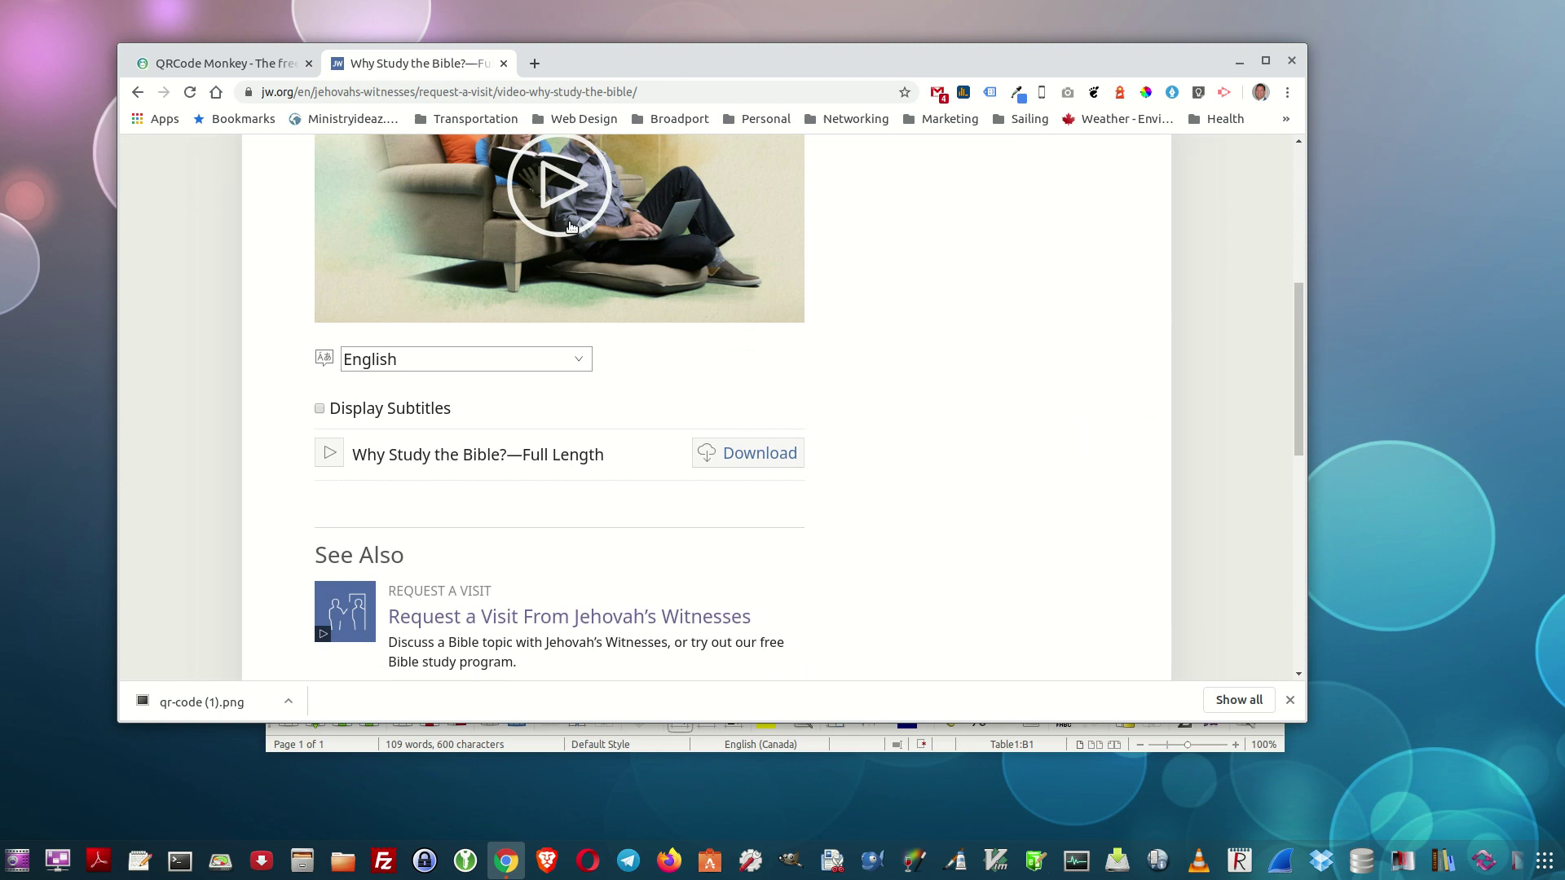
scroll(648, 147, down, 1)
scroll(651, 180, down, 2)
scroll(514, 293, down, 1)
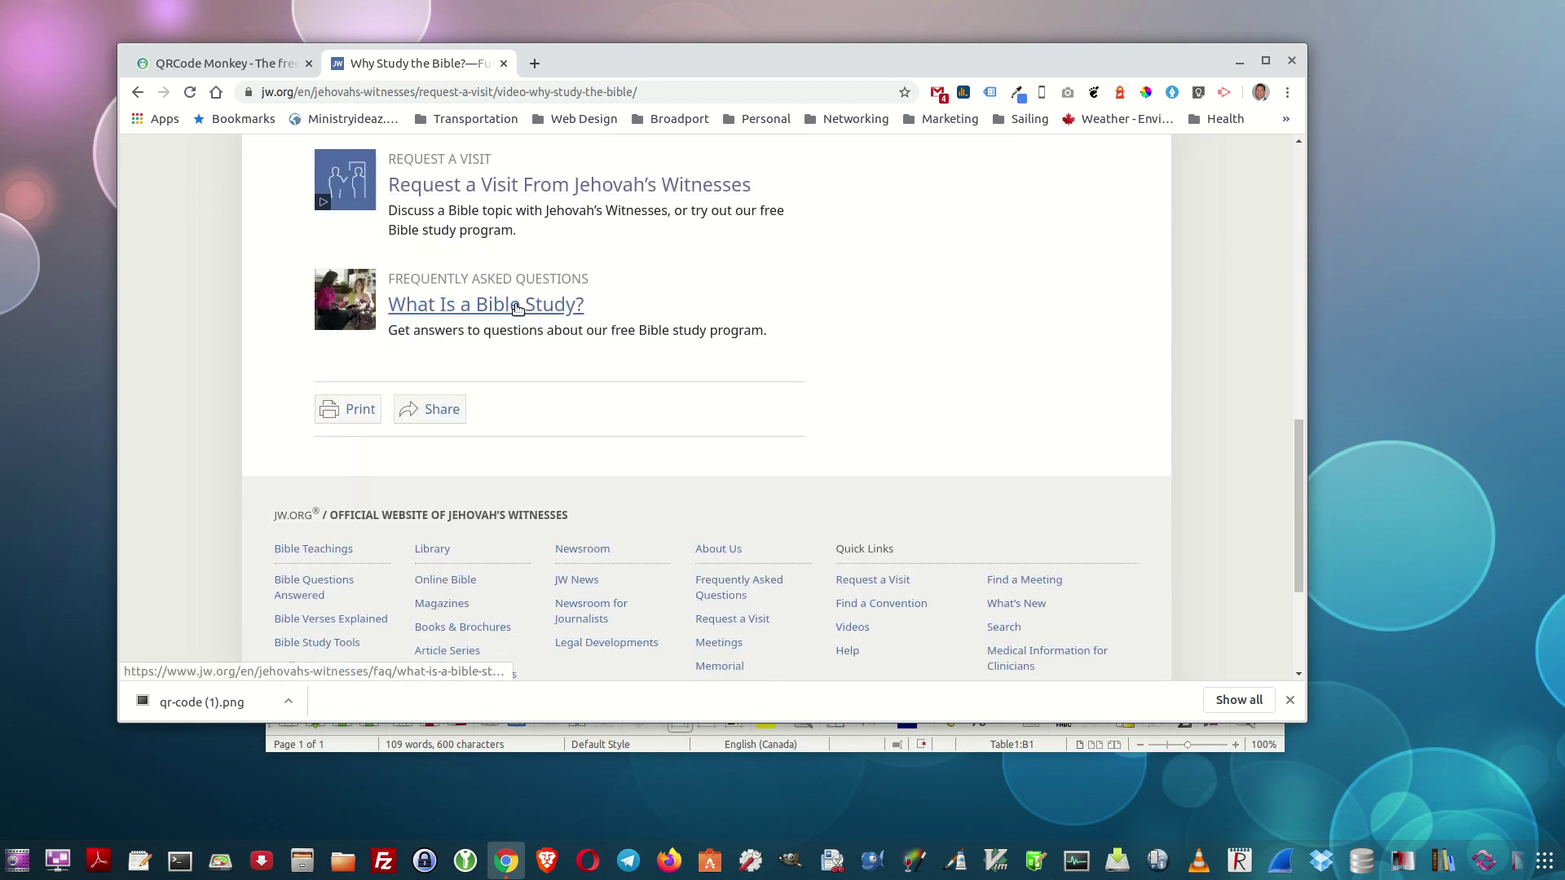
click(451, 411)
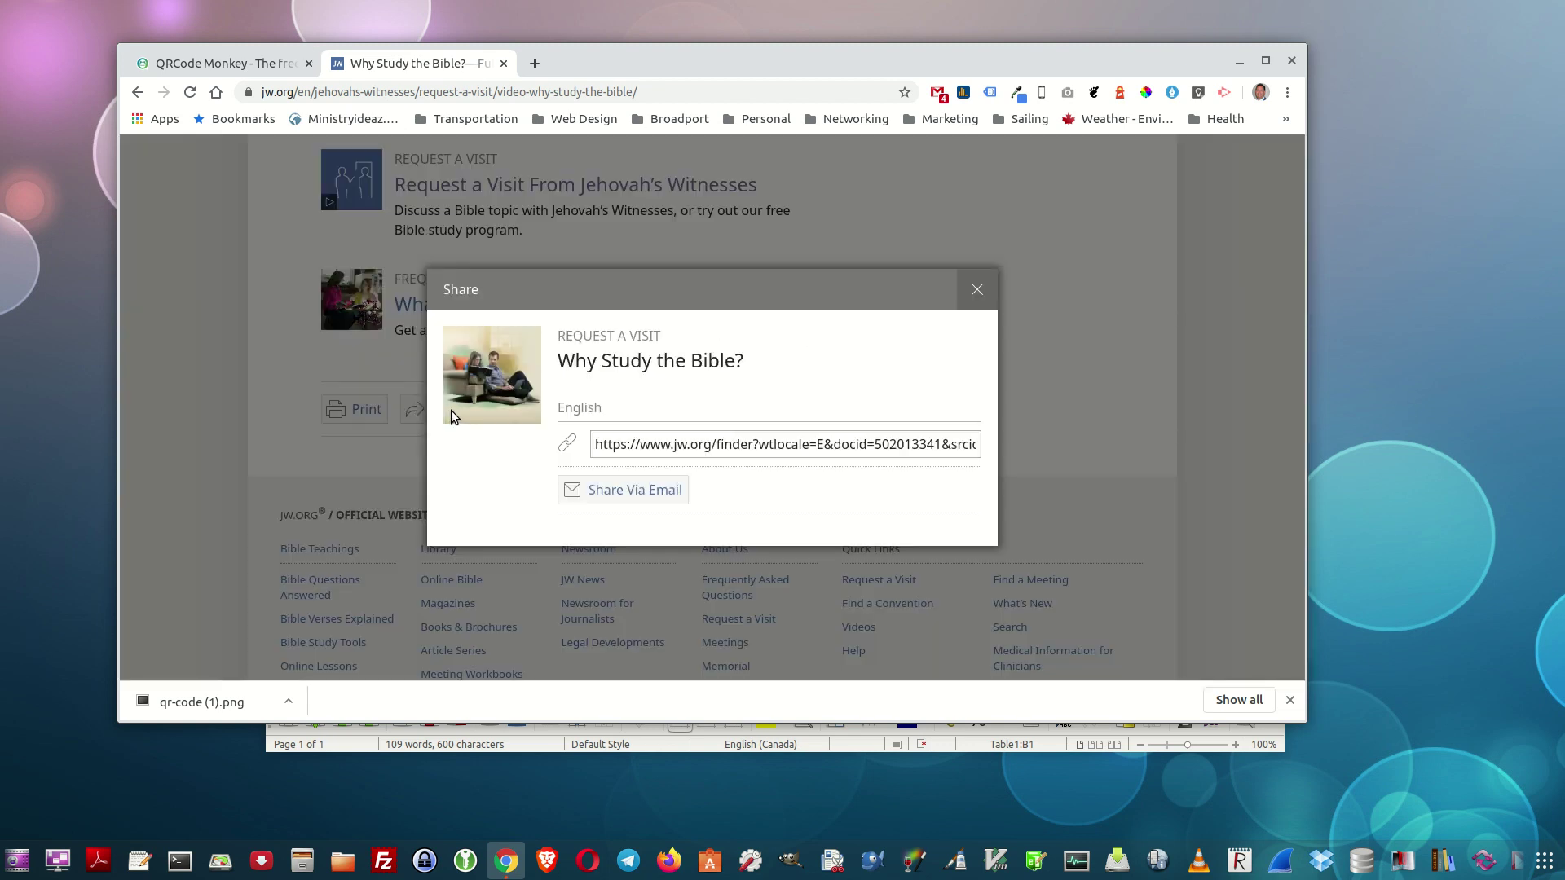
click(574, 443)
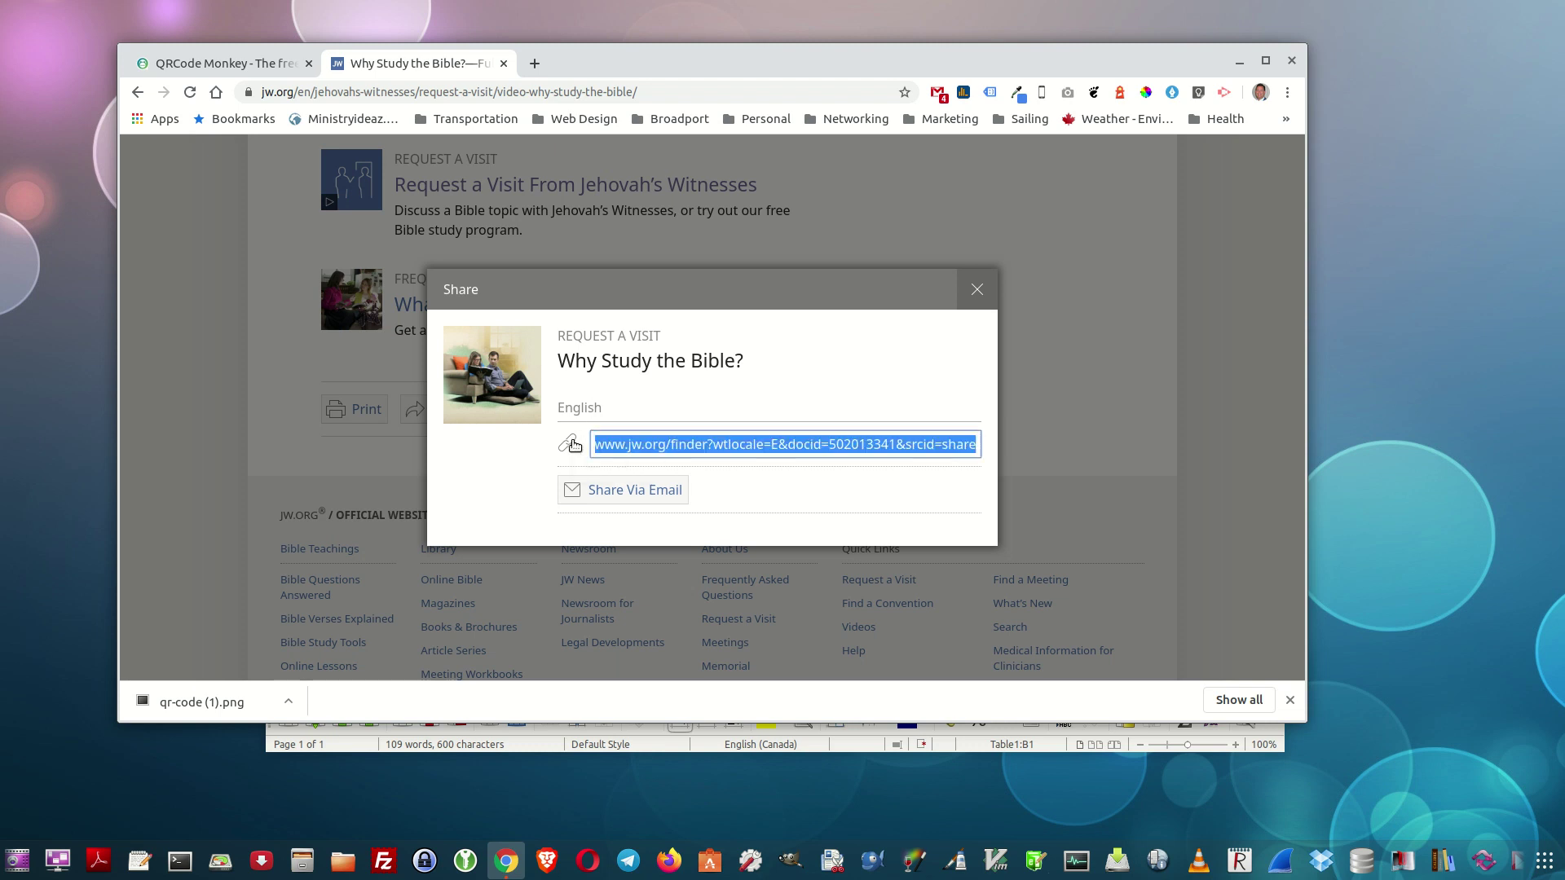
right_click(636, 443)
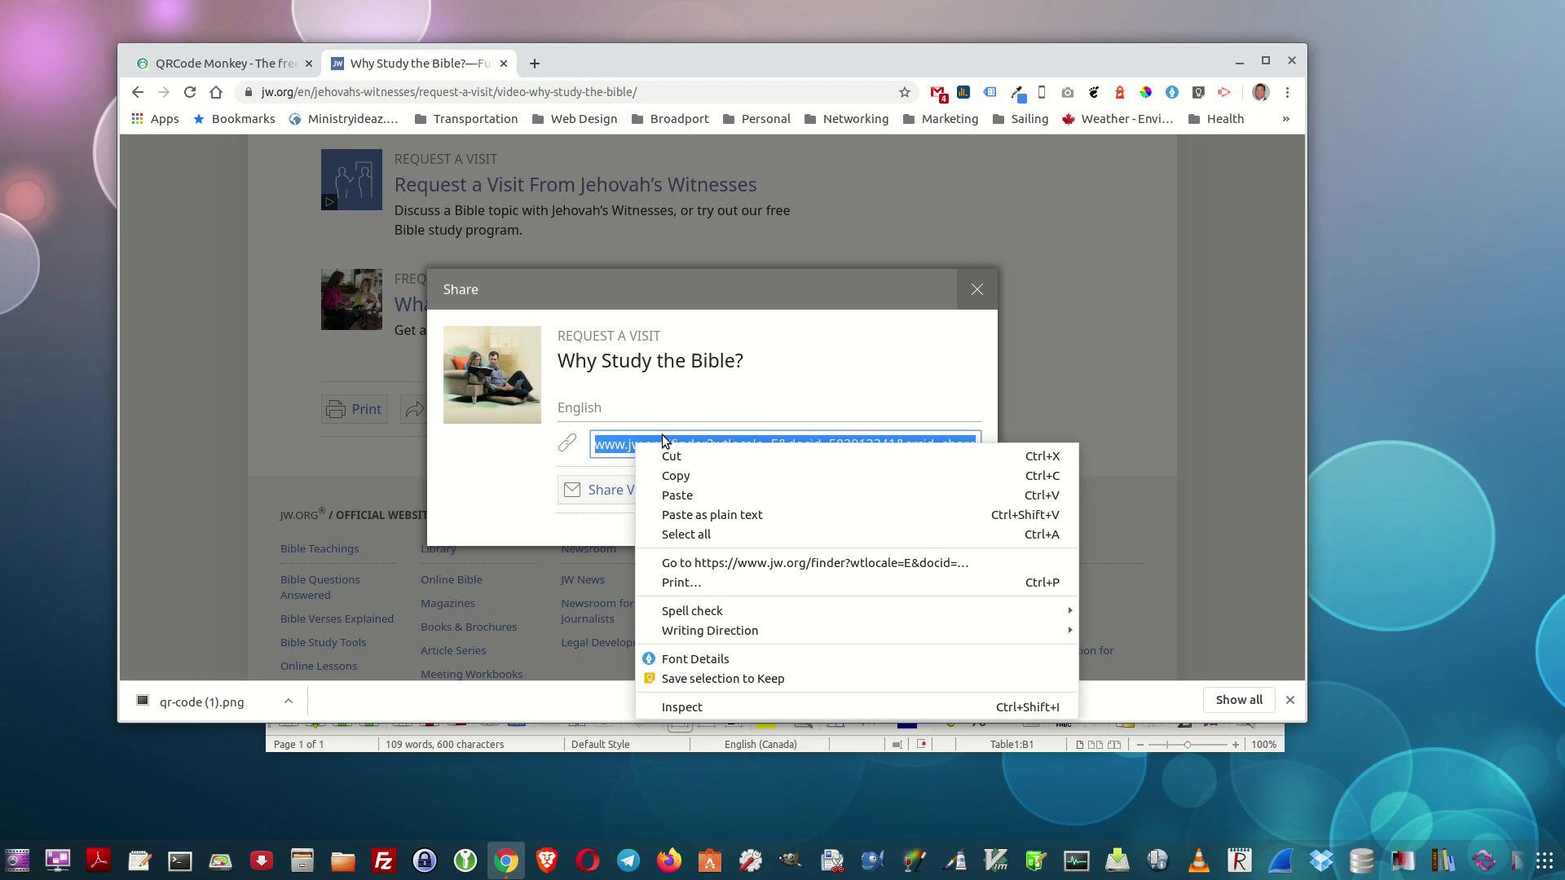
click(676, 475)
click(248, 64)
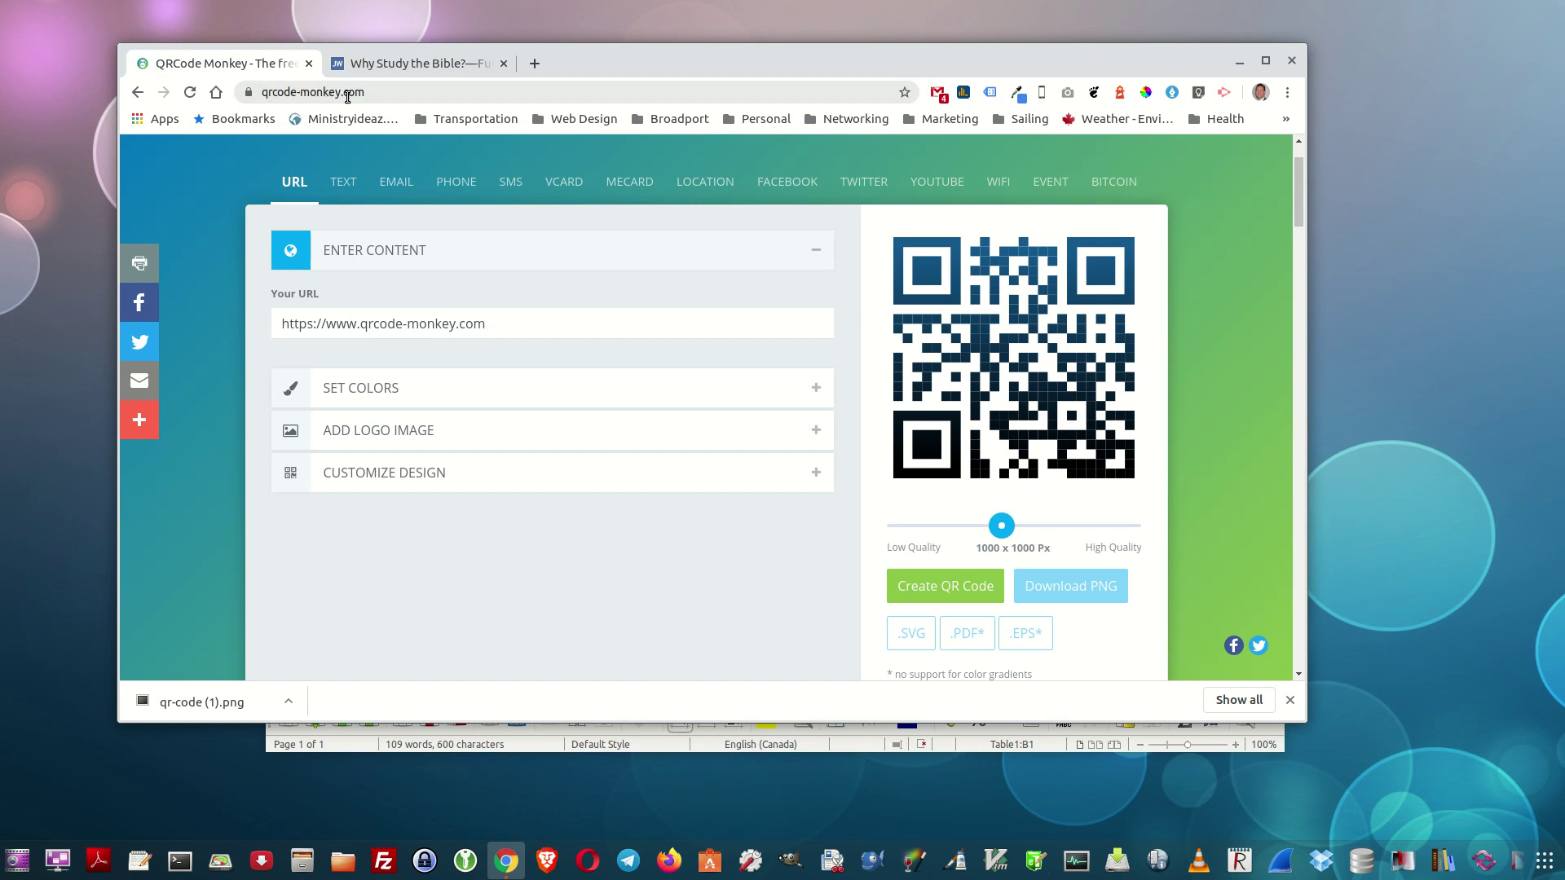
Step: Replace the placeholder URL with the pasted jw.org video link, create the QR code, and download the PNG
click(518, 334)
drag(519, 333, 204, 308)
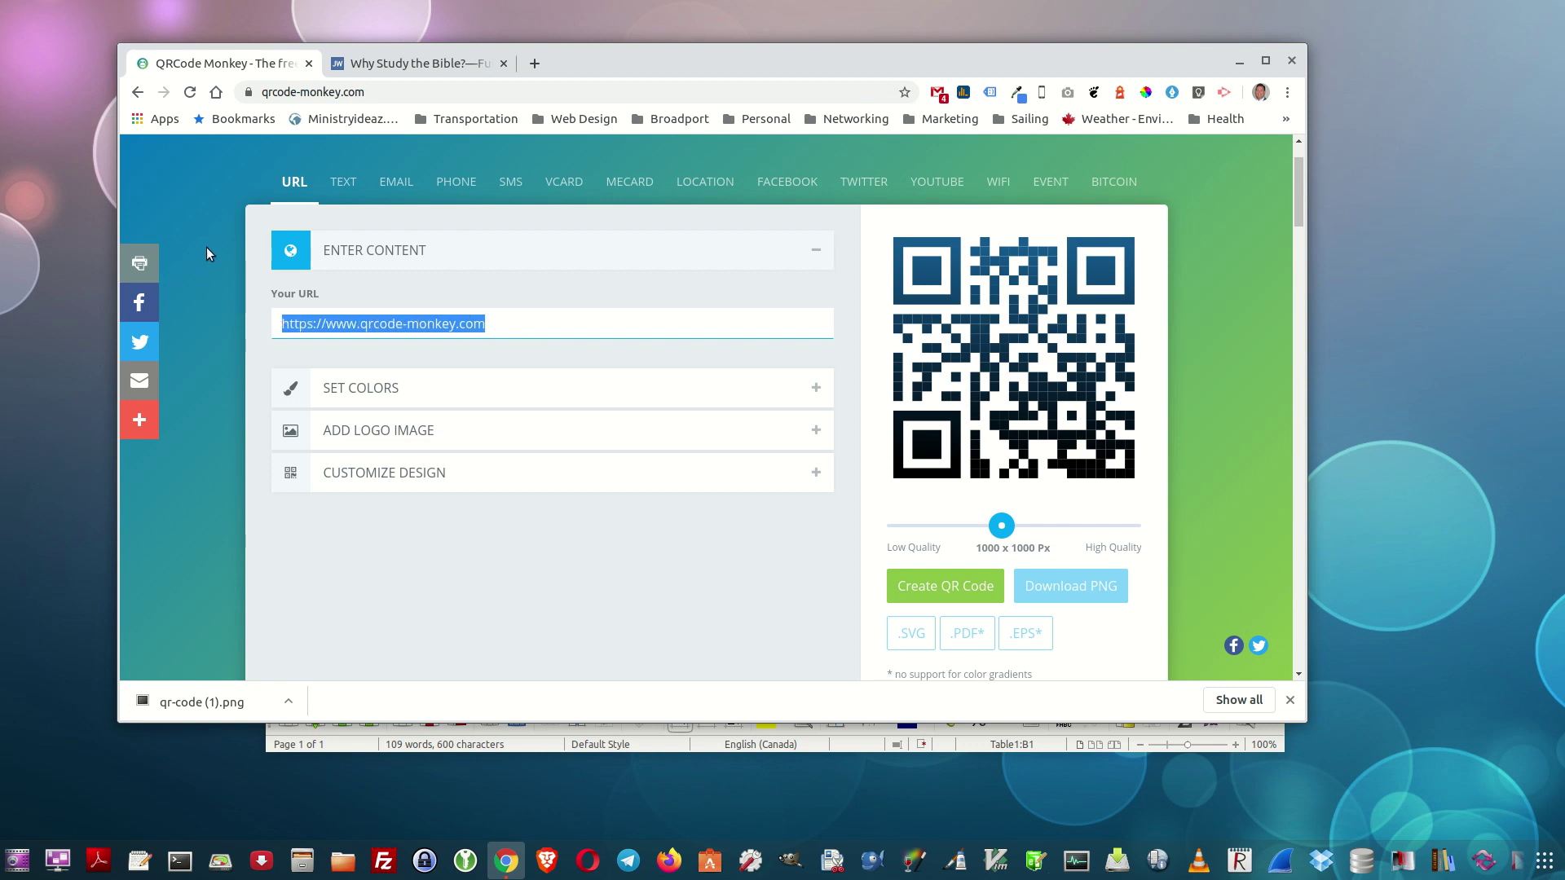
key(ctrl+v)
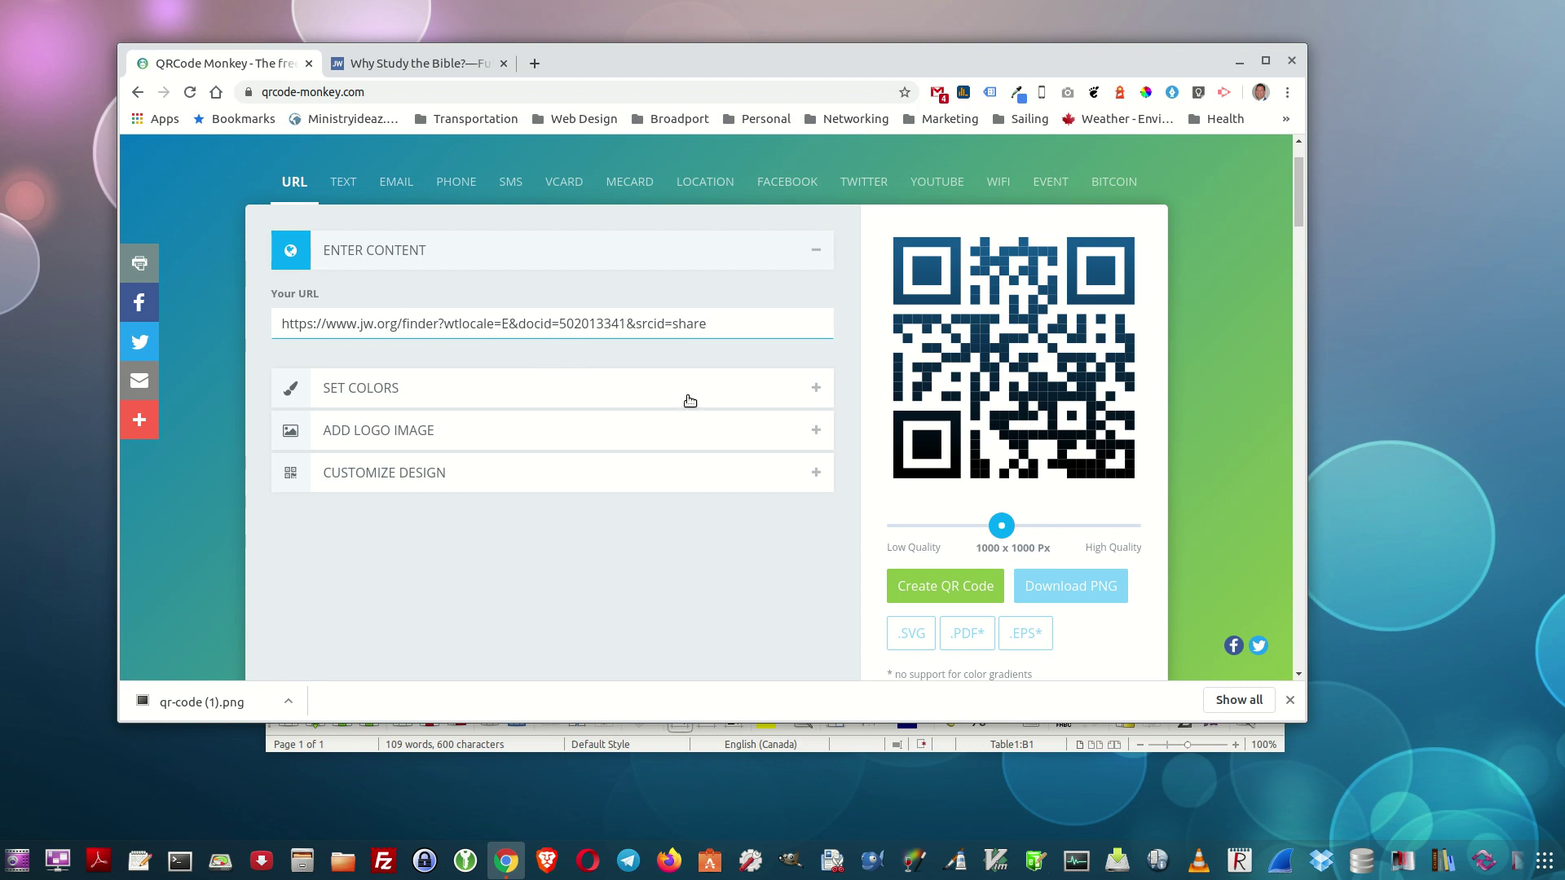
click(949, 587)
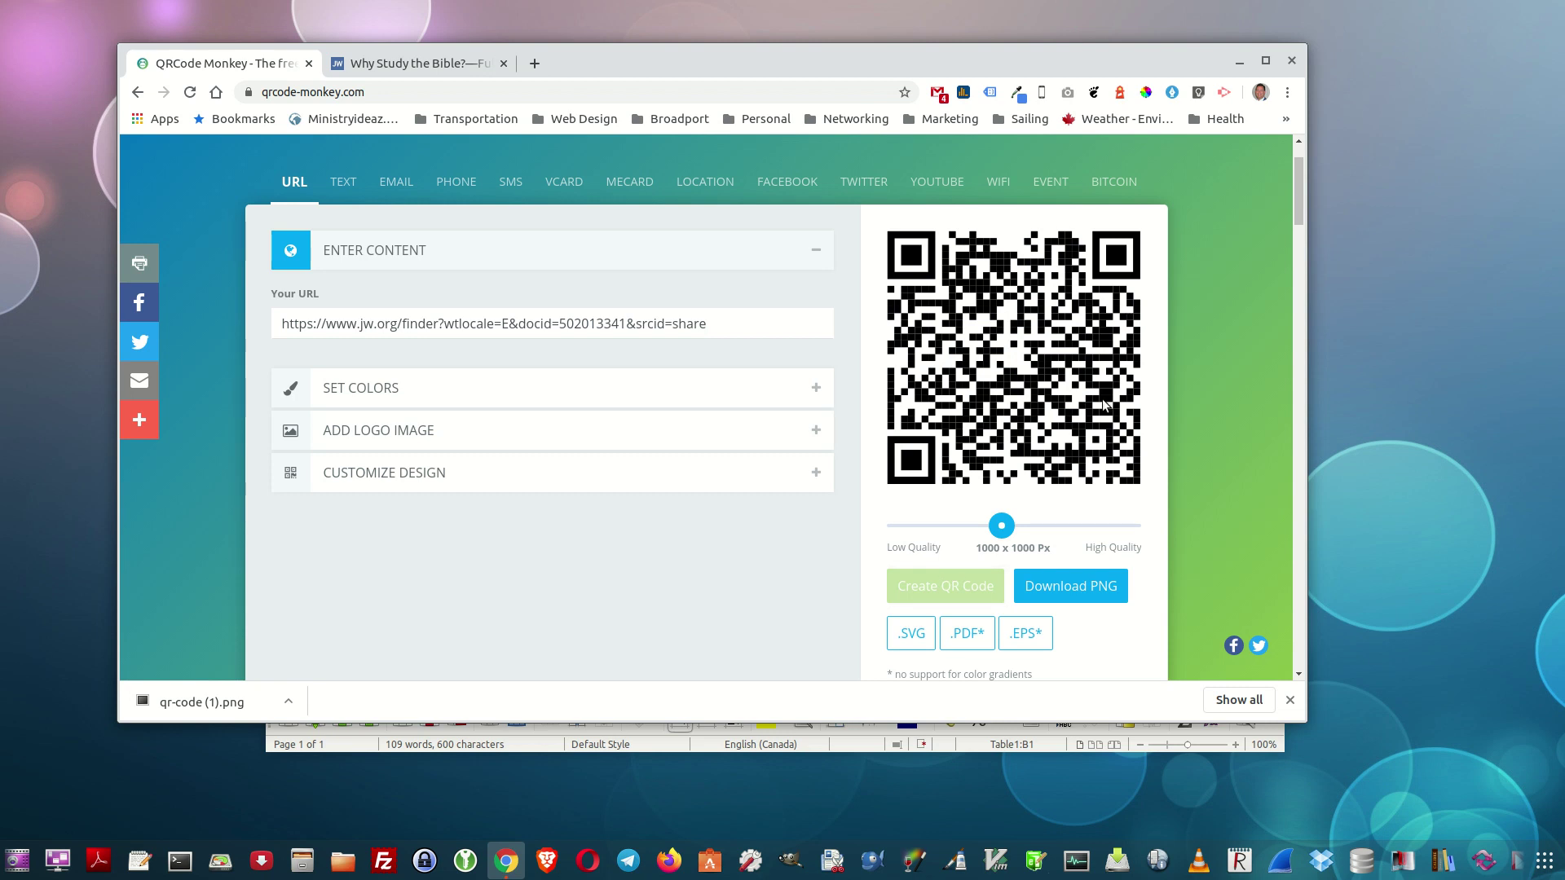
scroll(1108, 399, down, 2)
click(1074, 464)
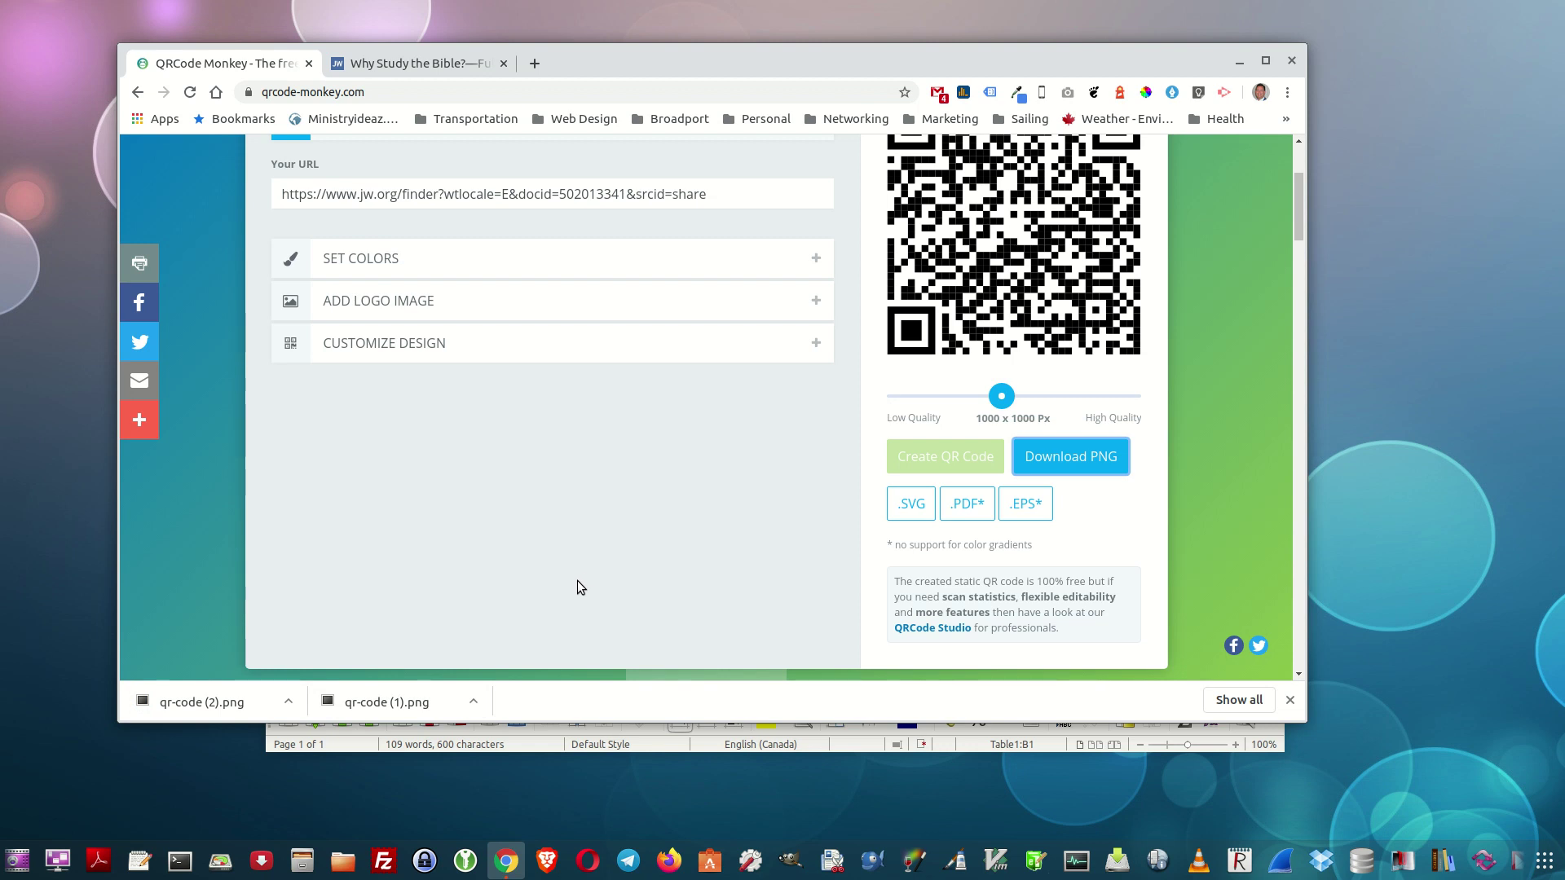
Step: Insert qr-code (2).png into the empty table cell beside the scanning caption
key(alt+Tab)
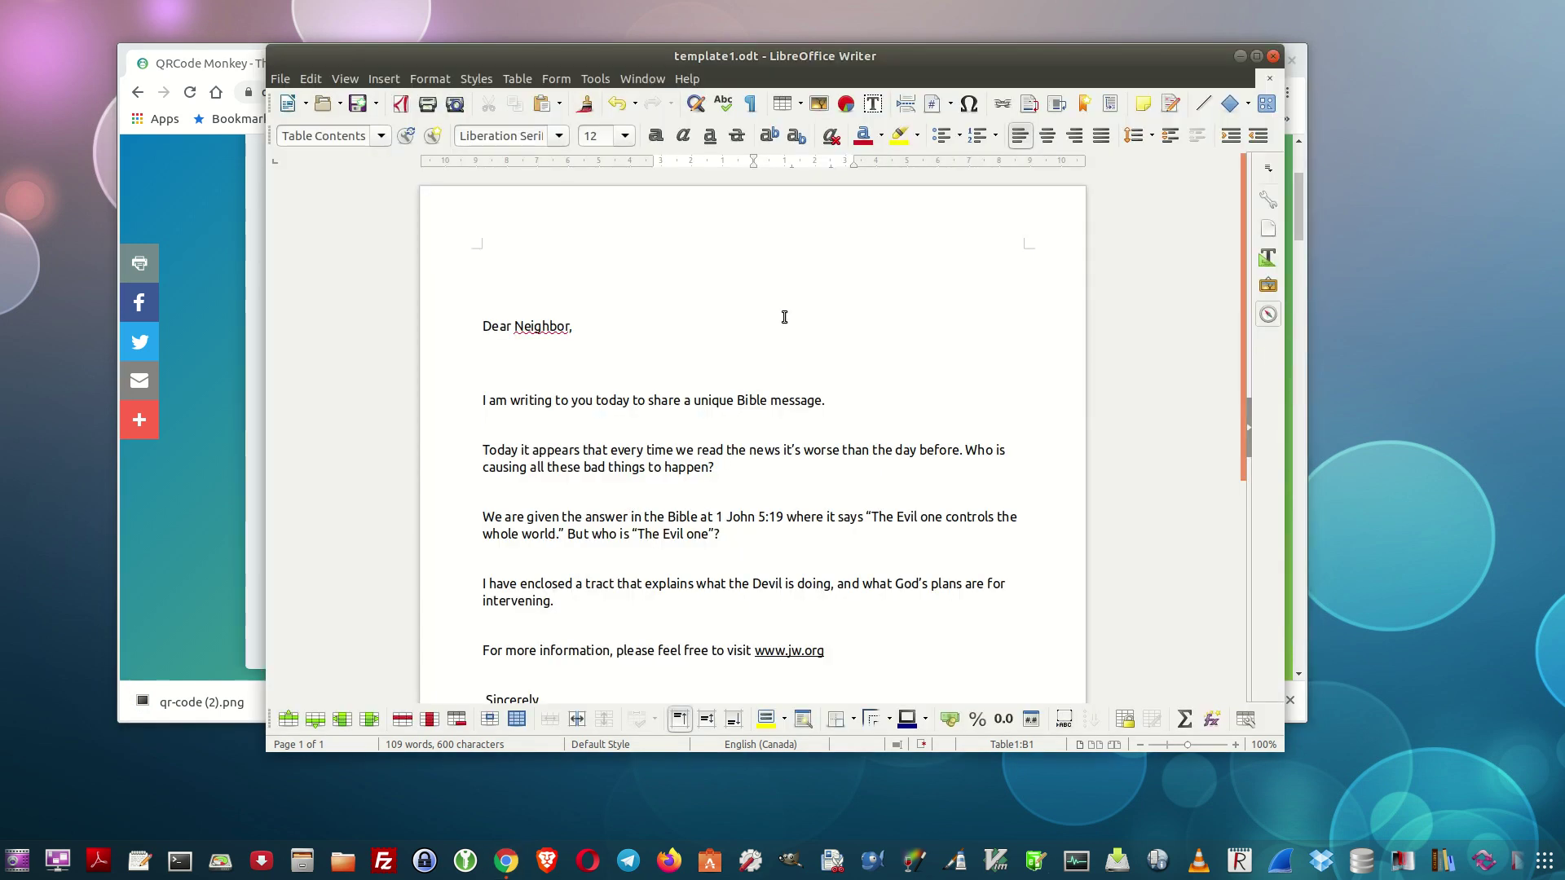
scroll(783, 316, down, 2)
scroll(785, 318, down, 3)
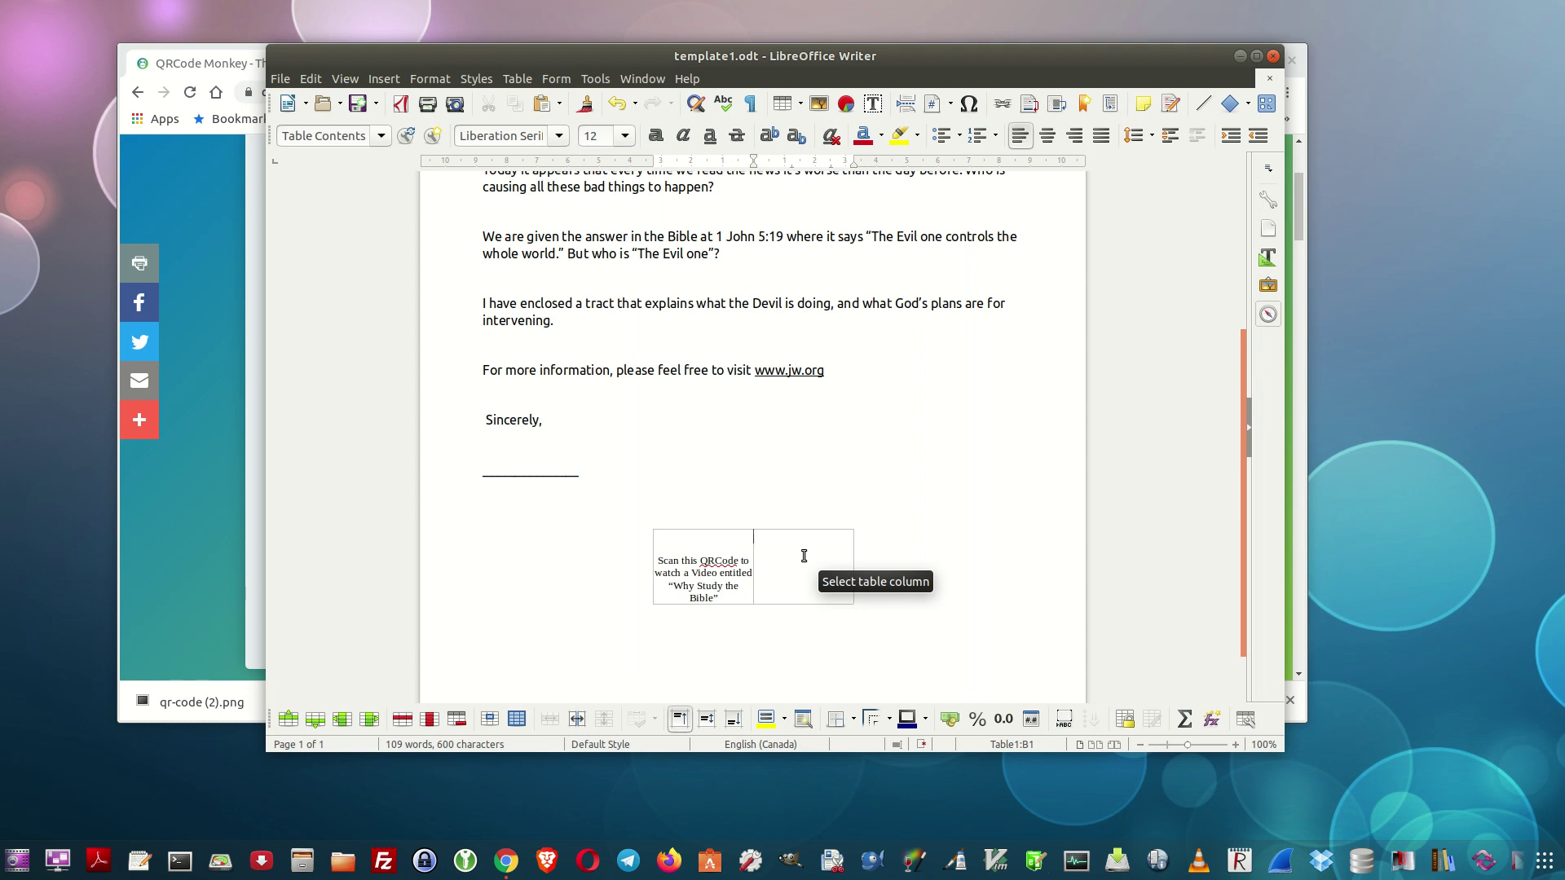
click(819, 105)
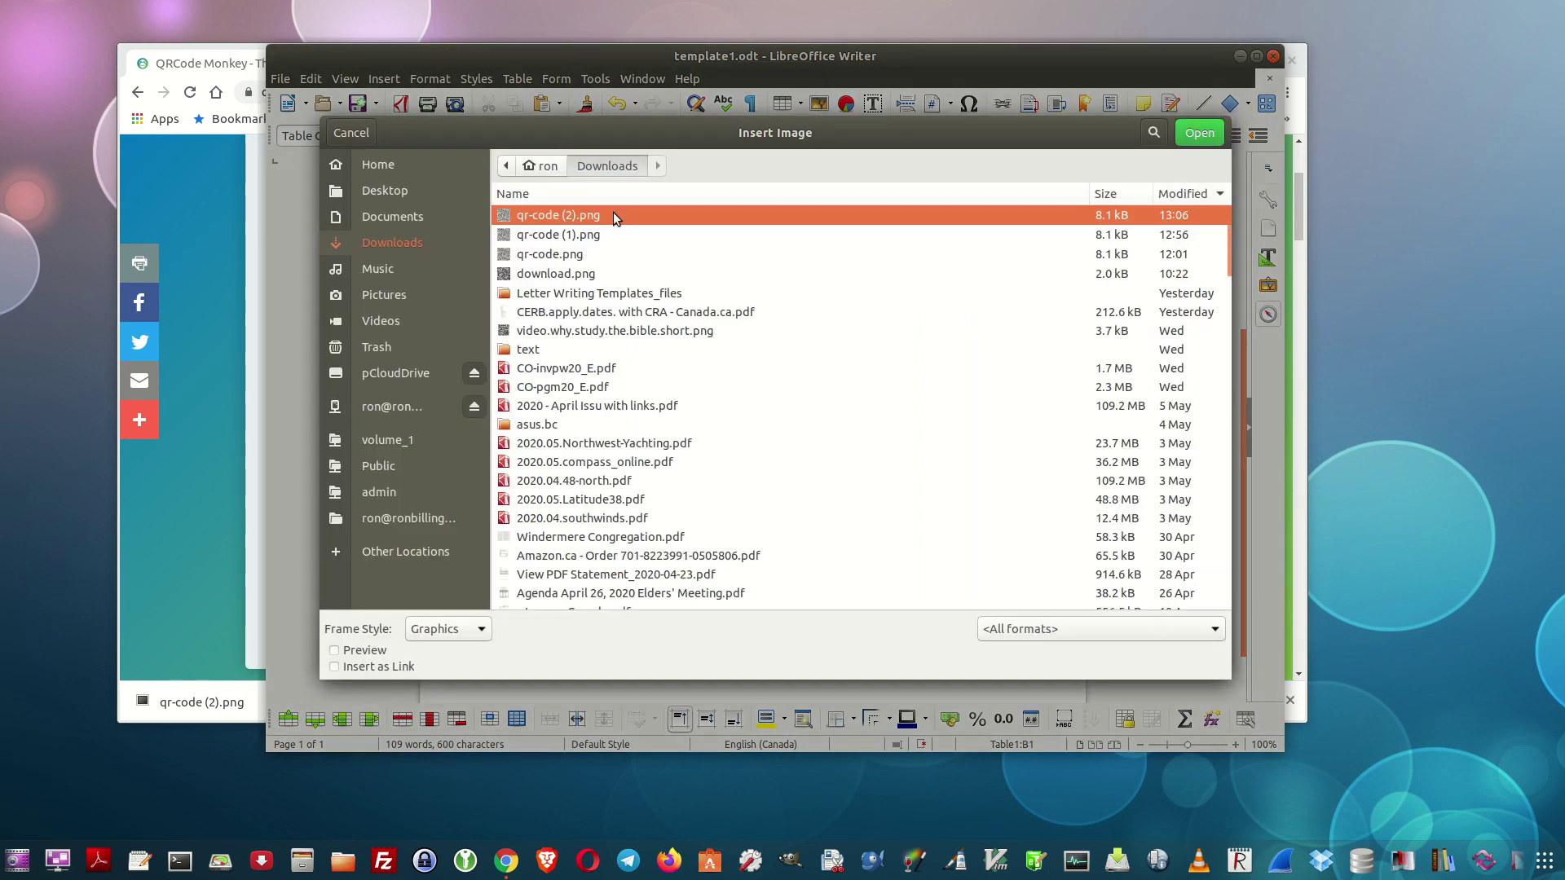
click(1199, 132)
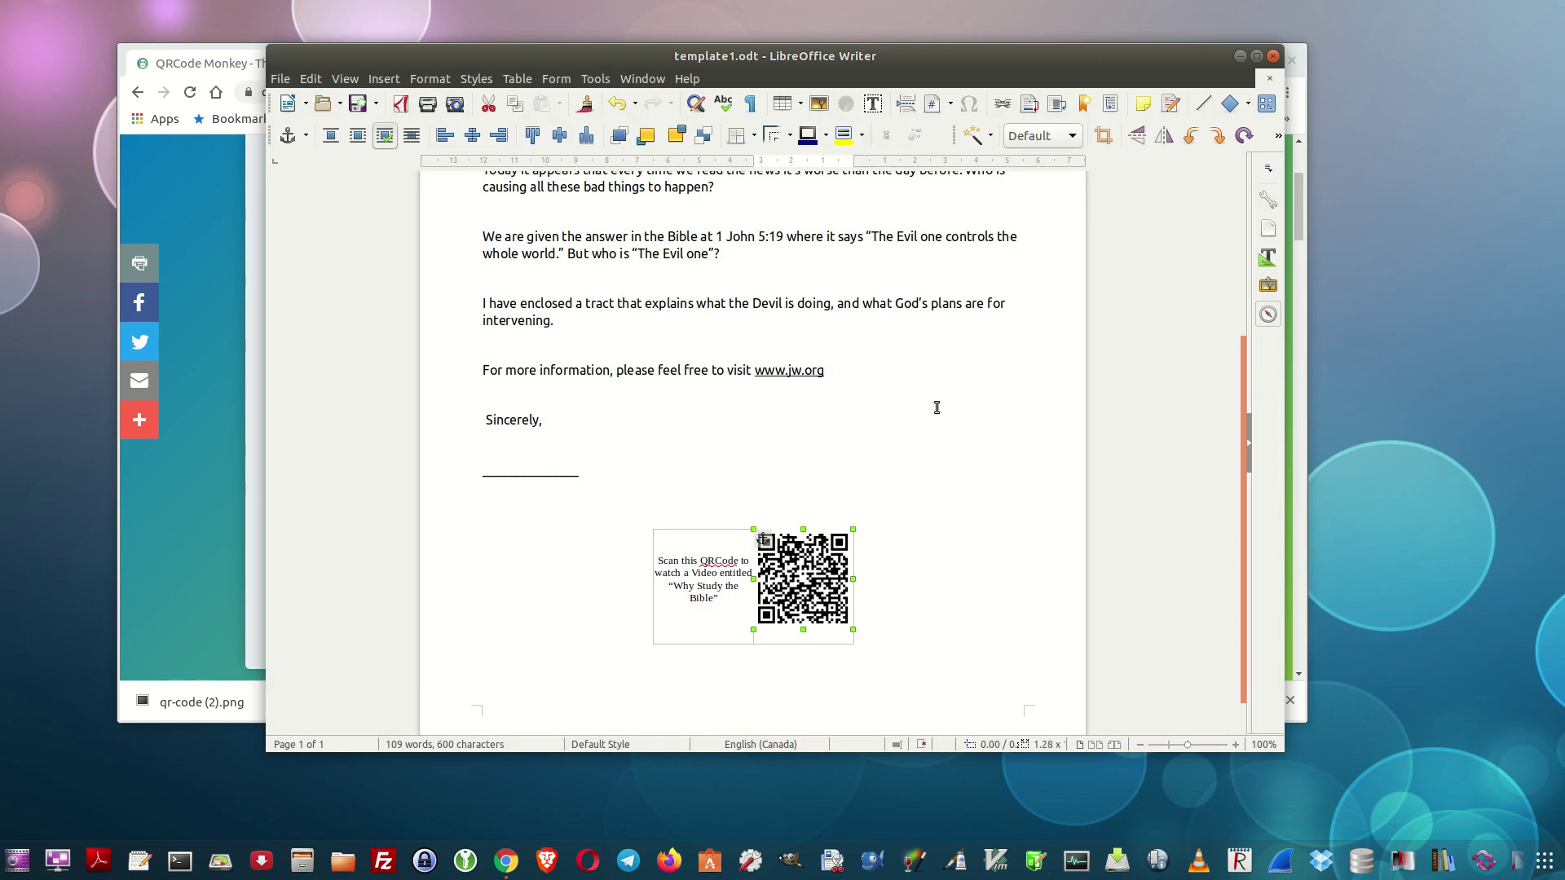
click(923, 453)
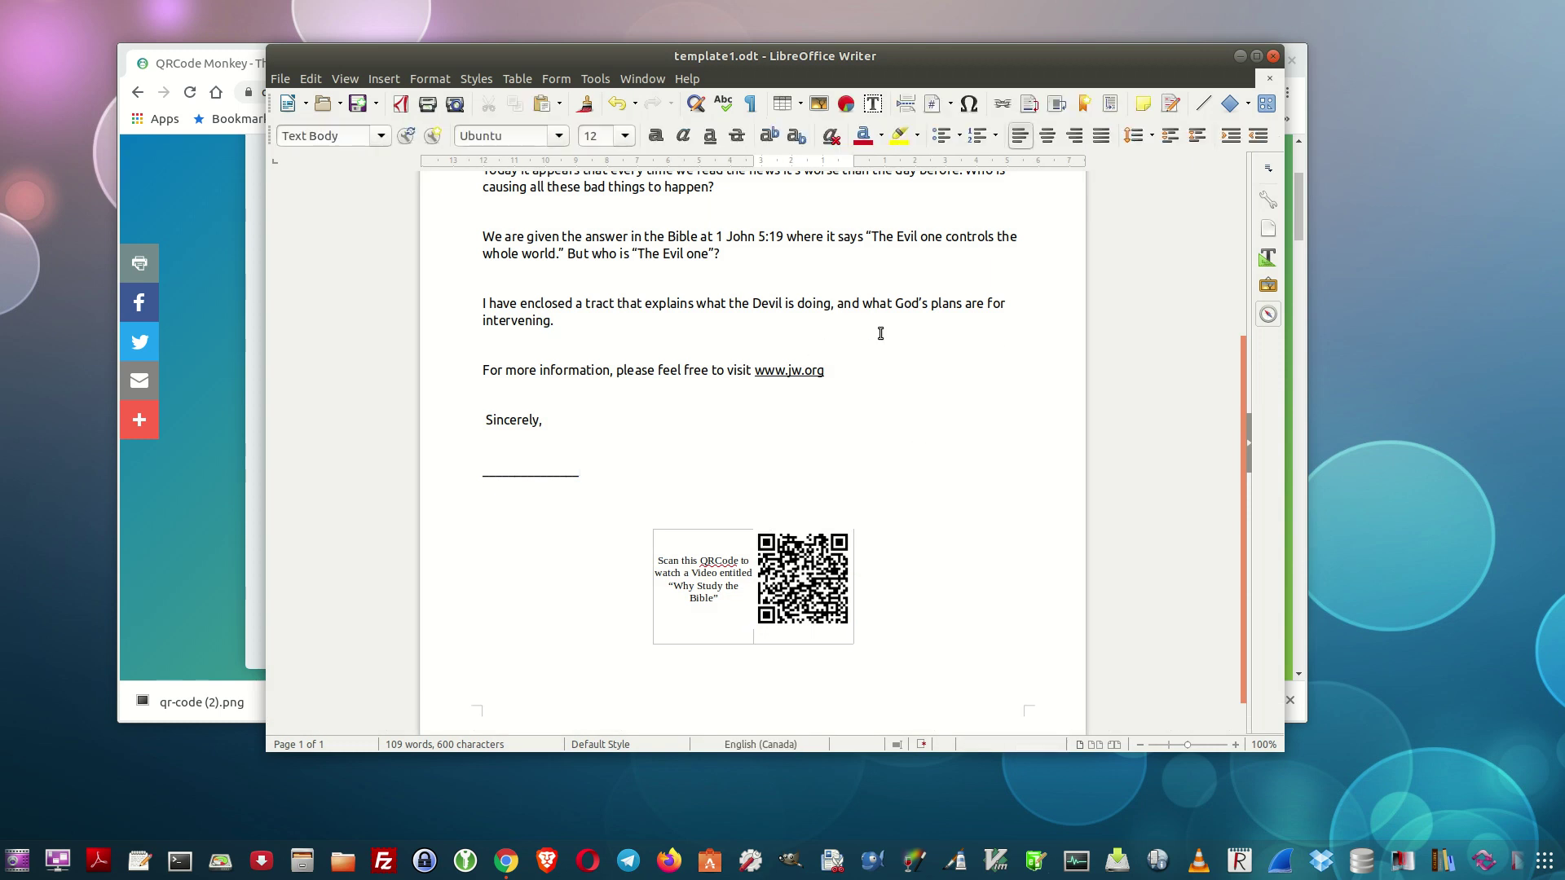
scroll(908, 377, down, 1)
scroll(911, 374, up, 3)
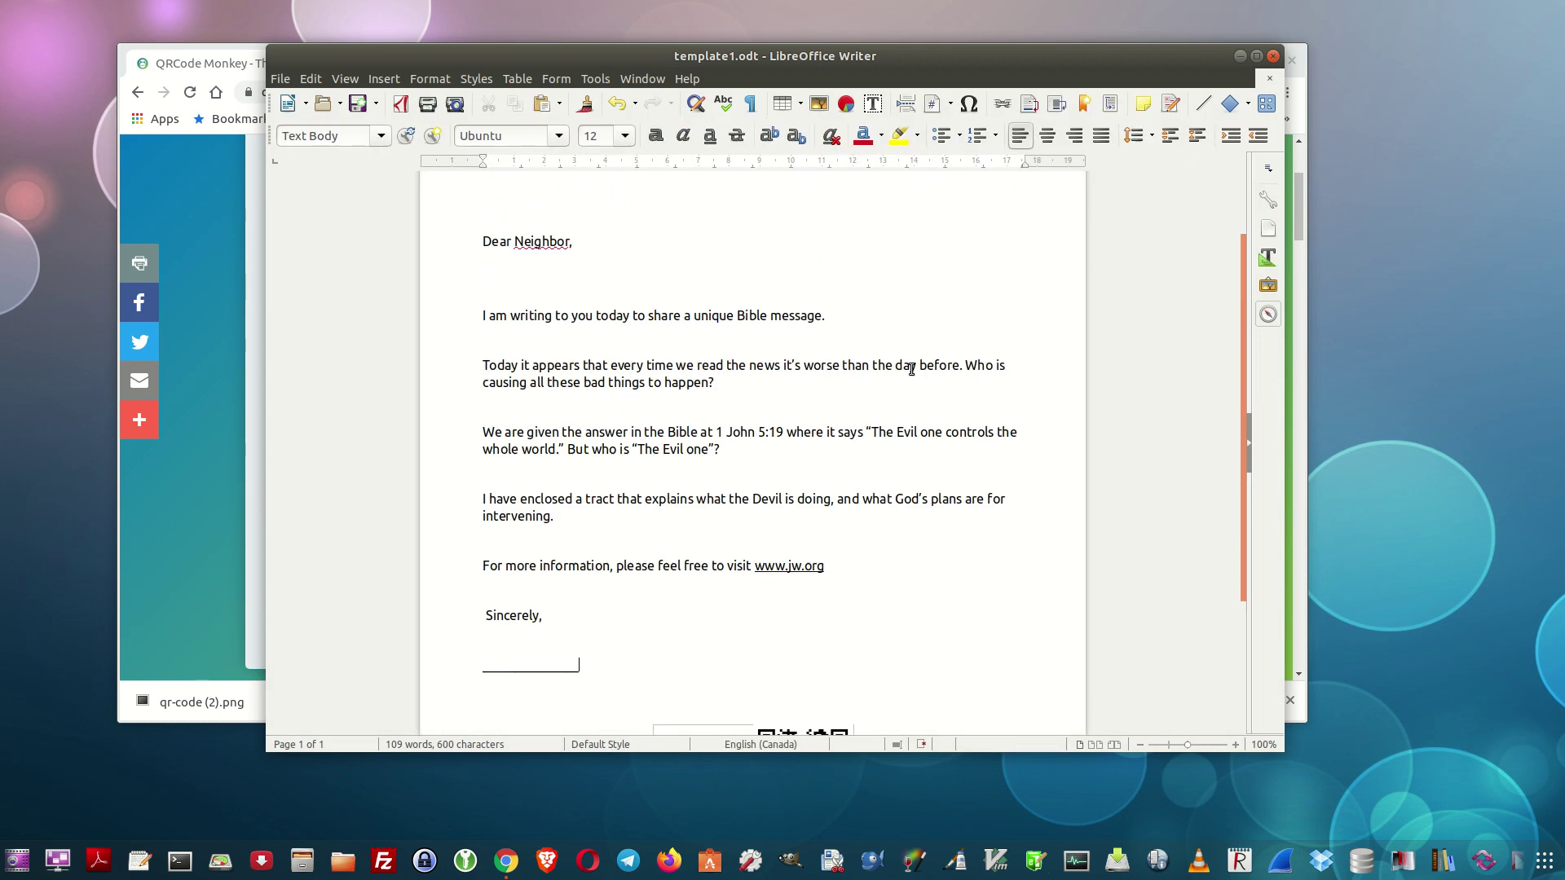
scroll(912, 355, down, 3)
scroll(912, 353, down, 1)
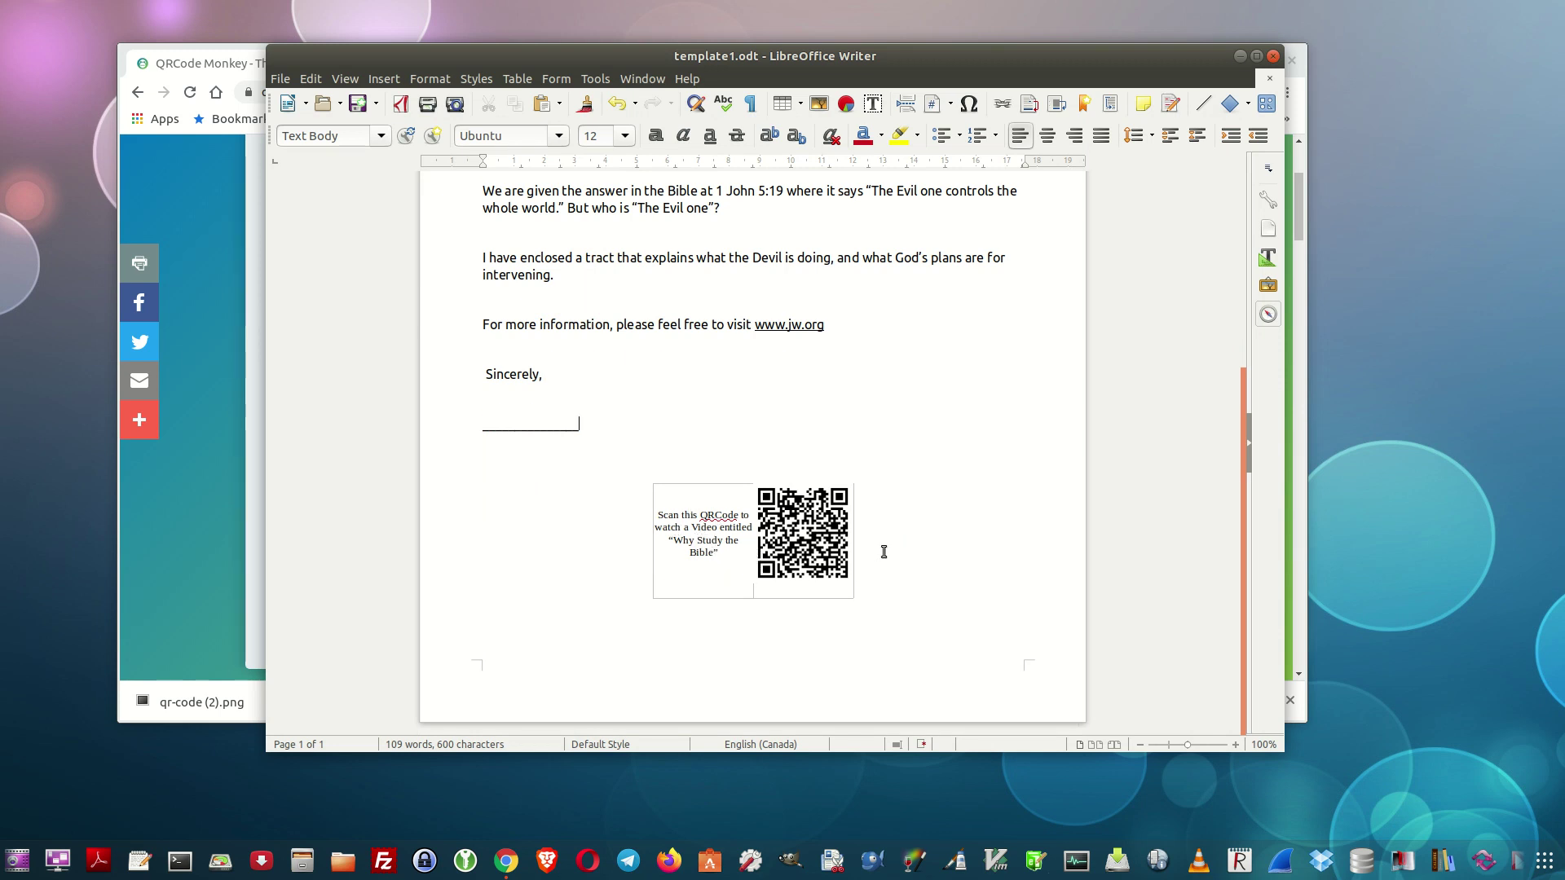
scroll(969, 525, up, 5)
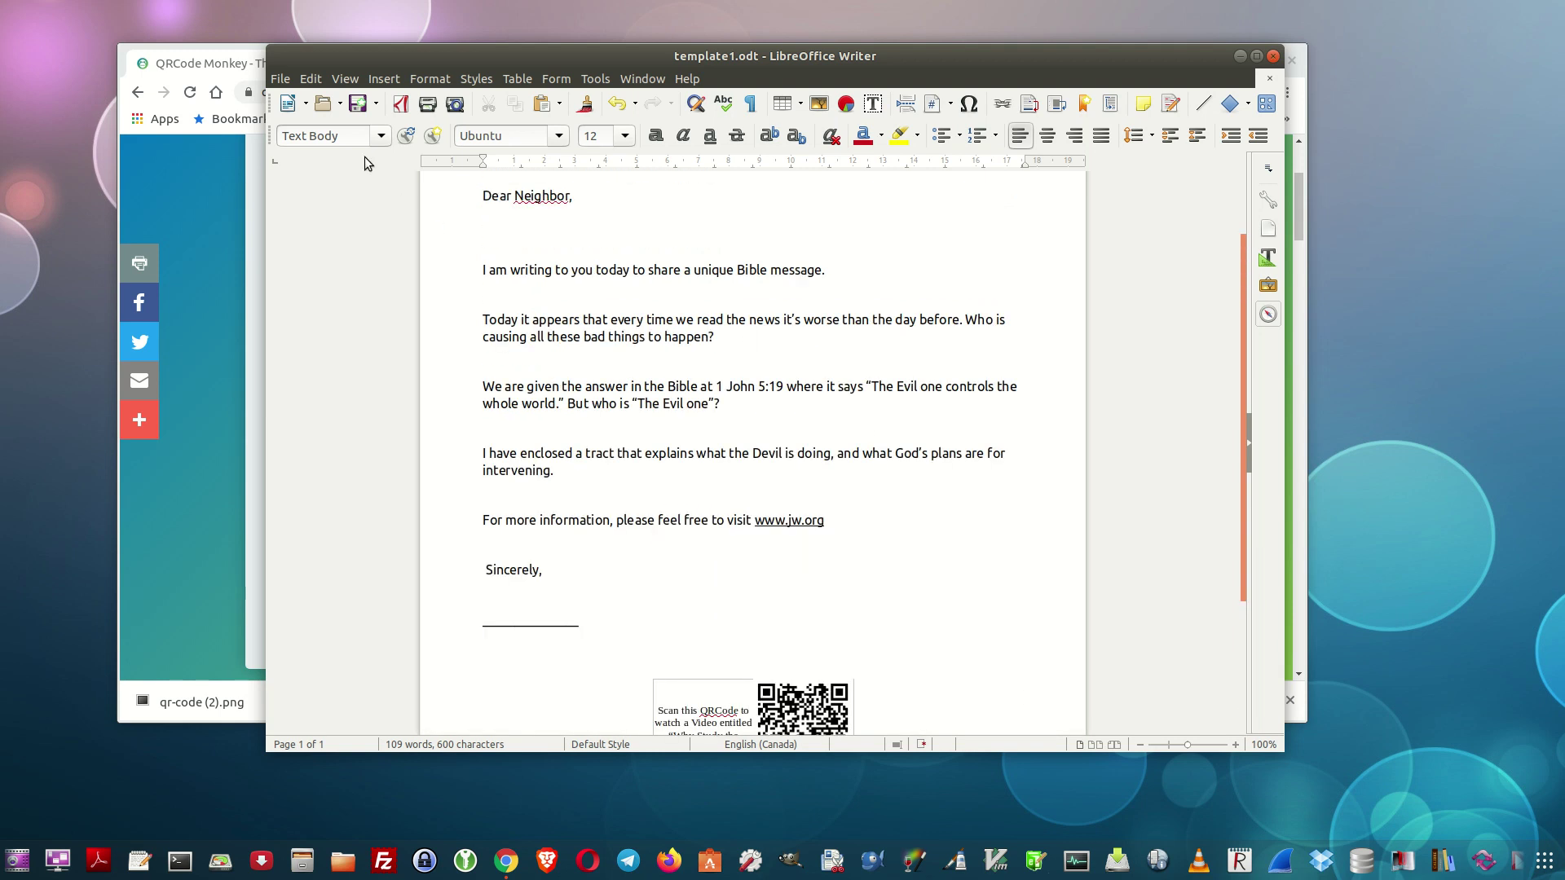
Step: Save the QR-code letter and print it with the default Print settings
click(282, 80)
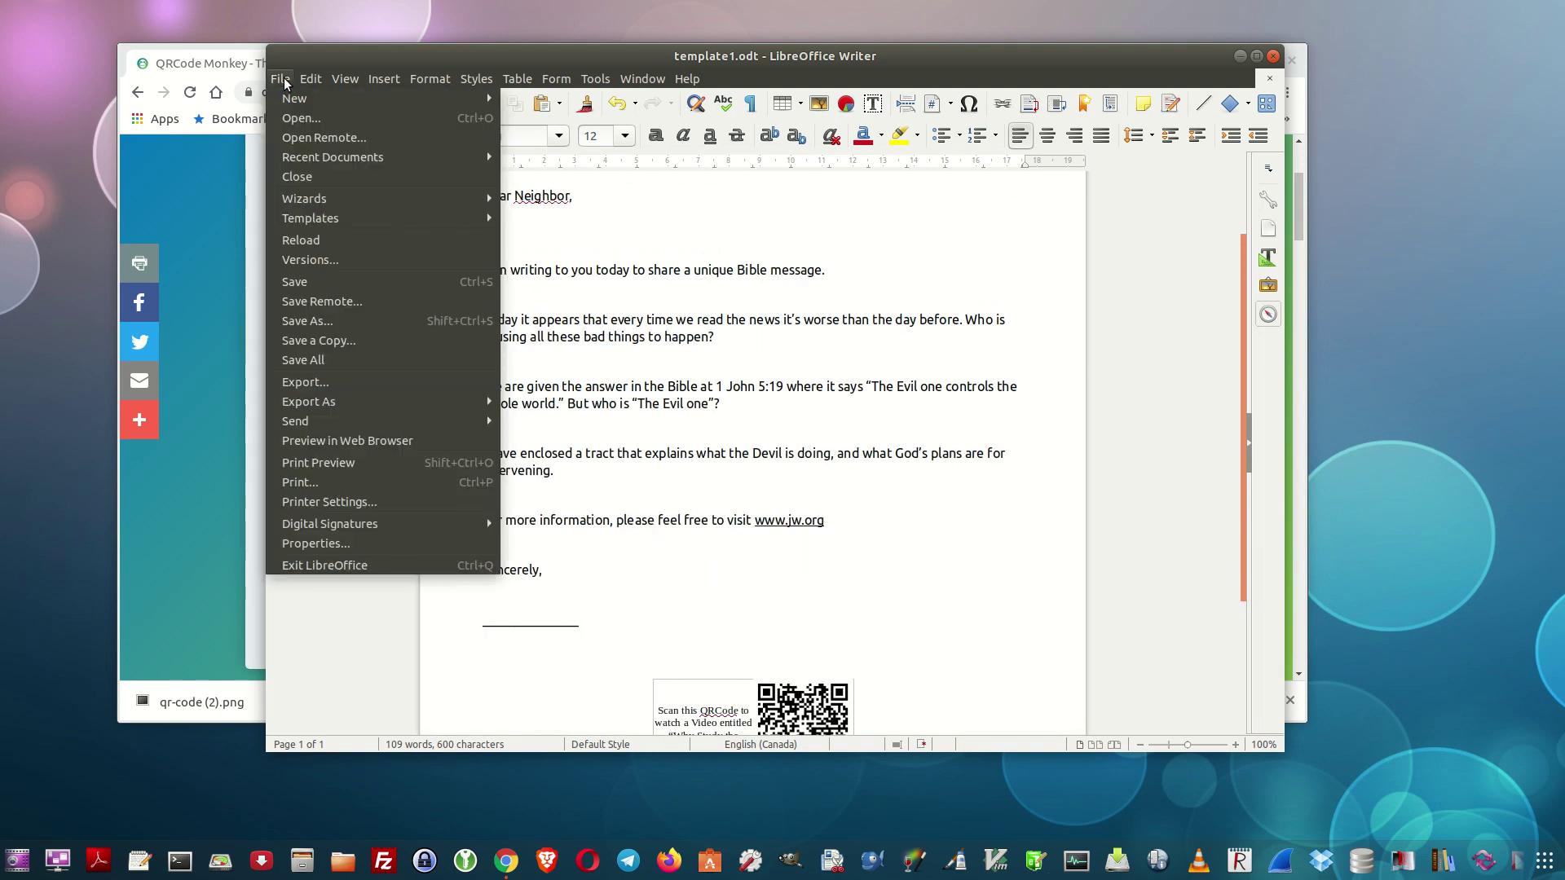
click(295, 283)
click(282, 79)
click(299, 482)
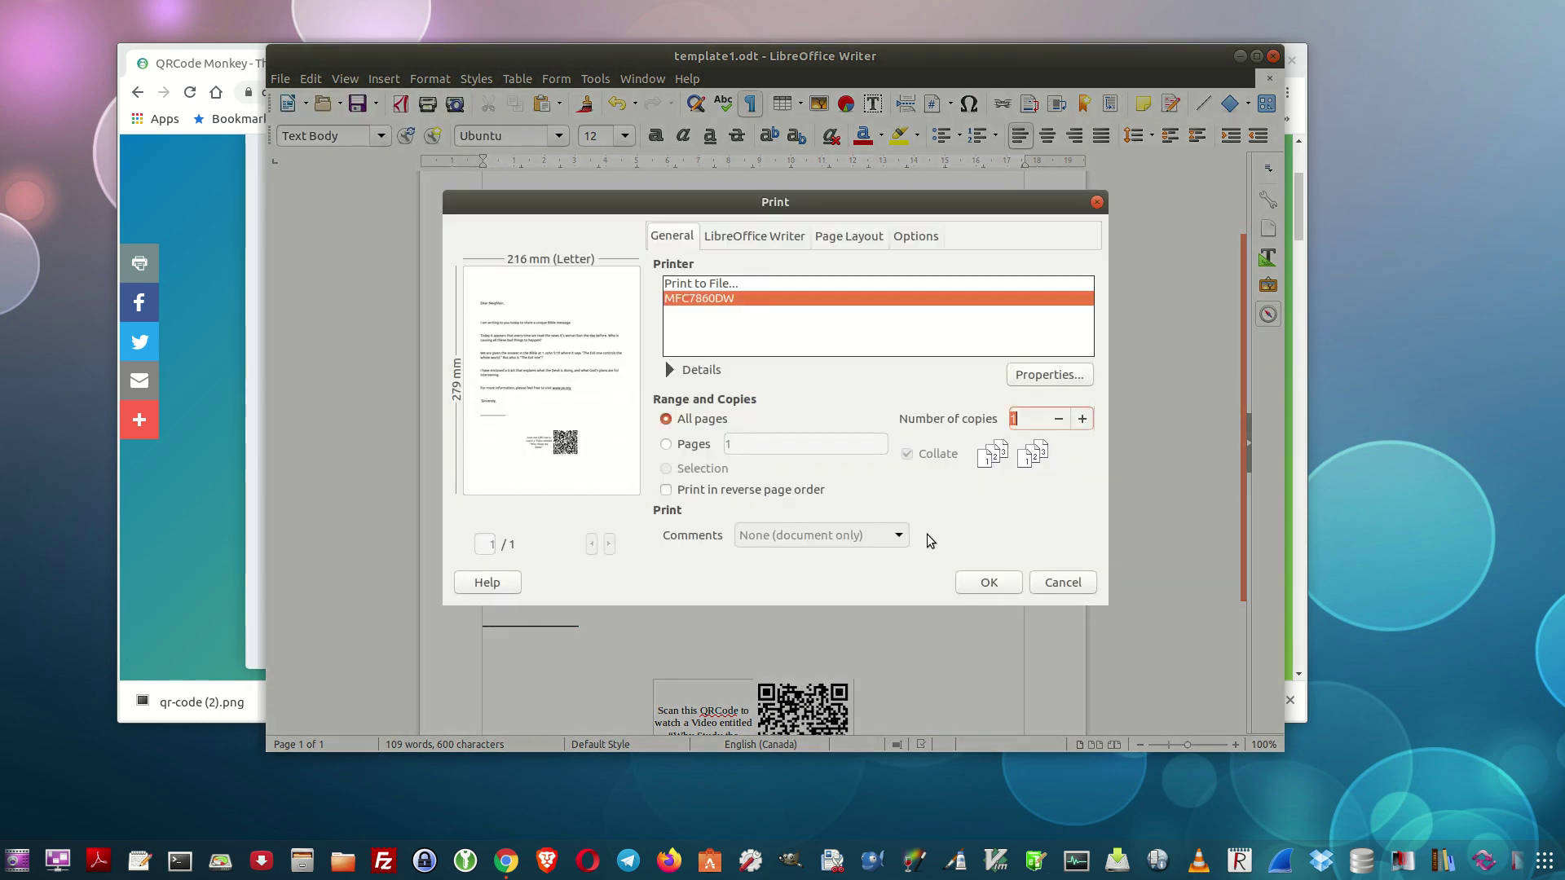
click(989, 581)
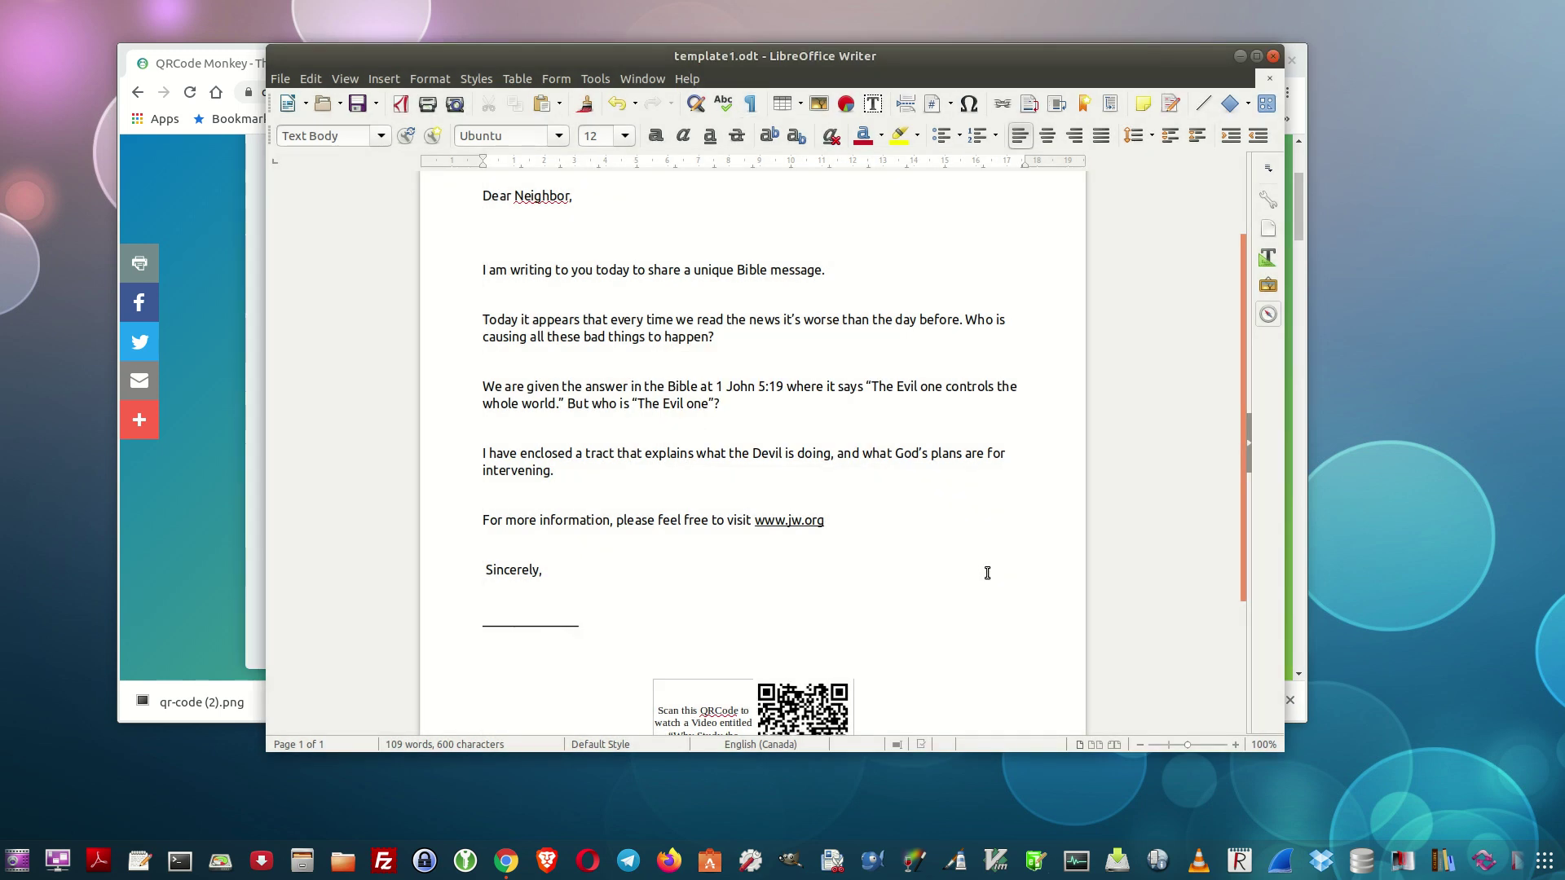